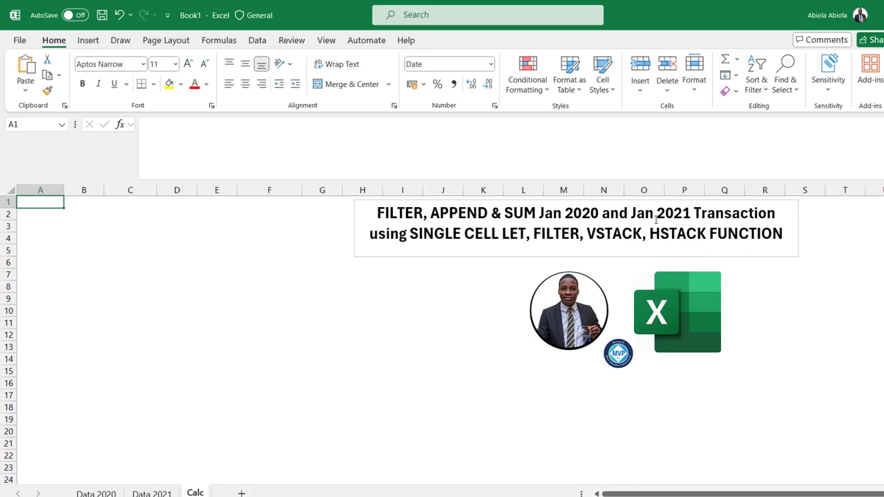
- Review the Data 2020 and Data 2021 tables and their names, sales2020 and sales2021
left_click(96, 492)
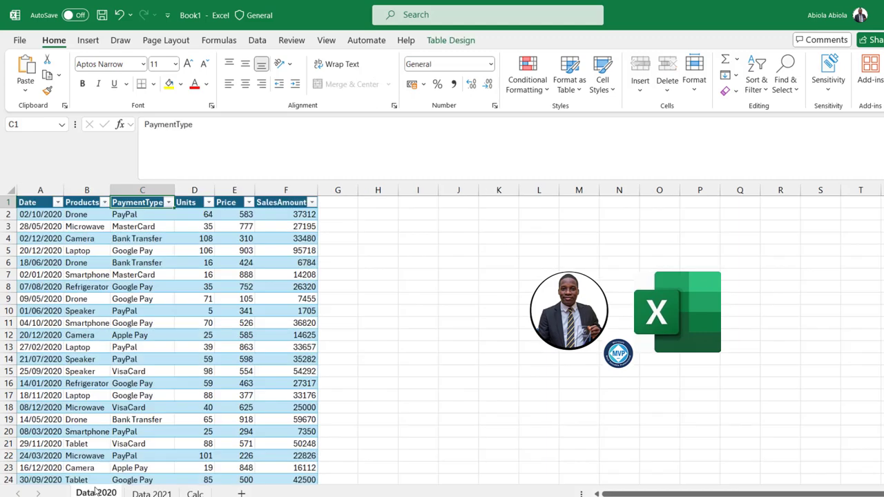
left_click_drag(36, 205, 277, 347)
left_click_drag(47, 217, 45, 335)
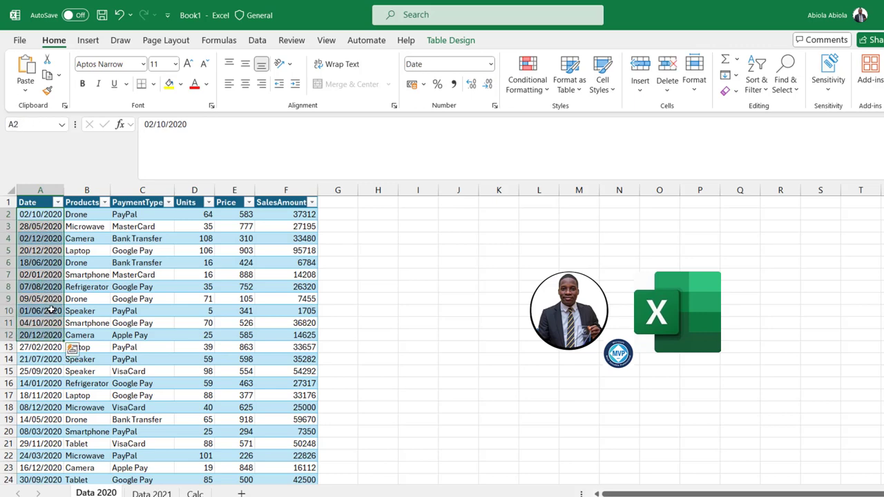
left_click(152, 320)
left_click(151, 493)
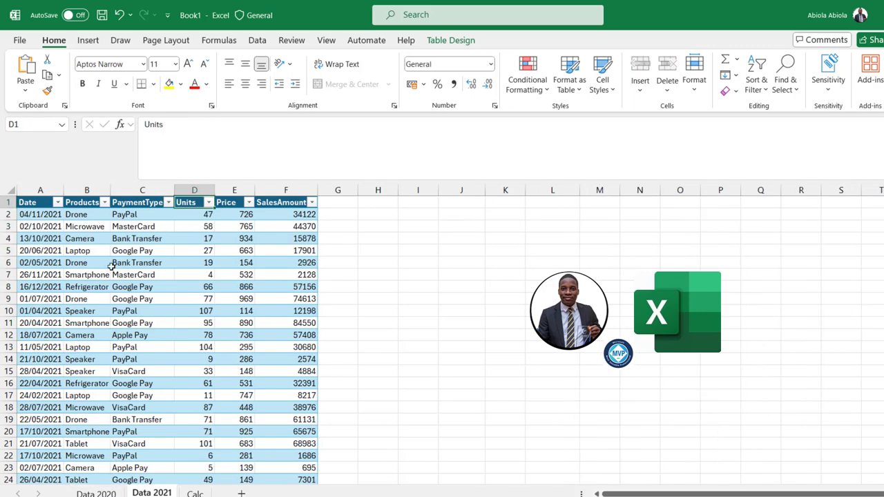
left_click_drag(58, 217, 224, 373)
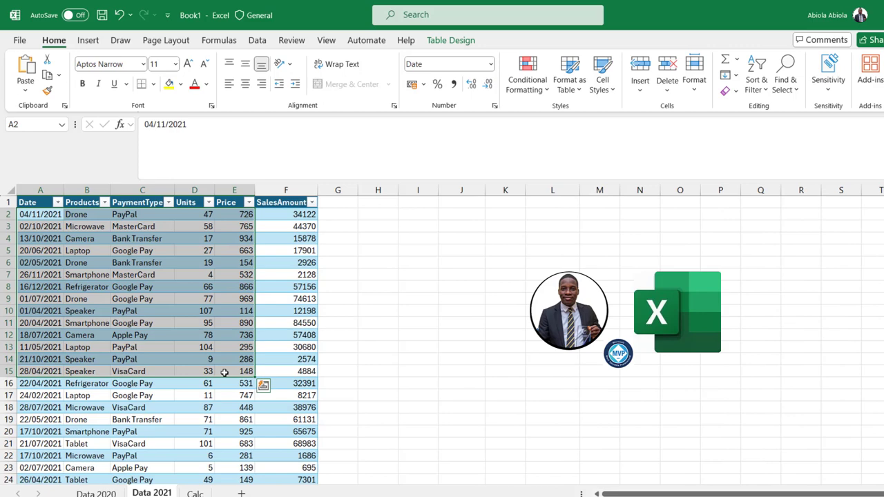
left_click(166, 311)
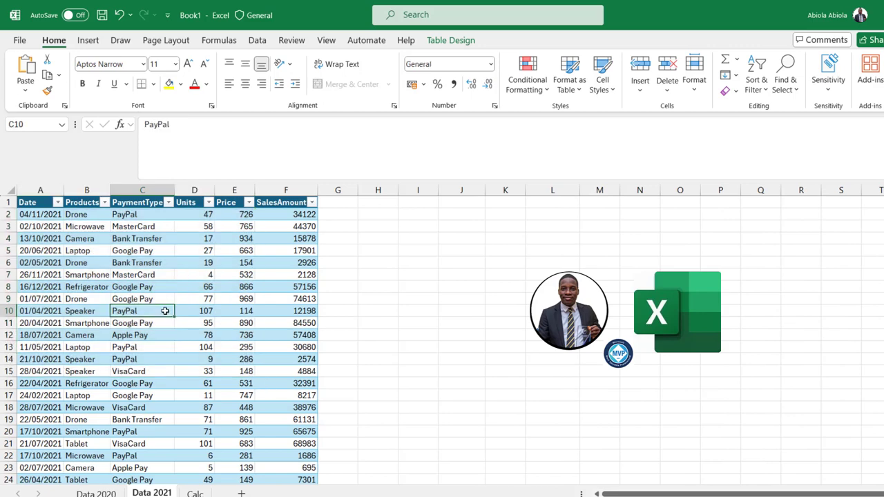
left_click(474, 42)
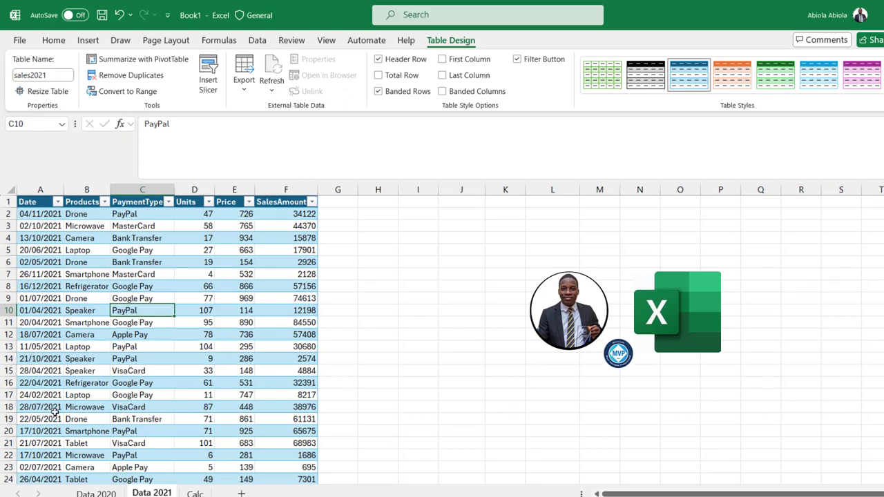
left_click(97, 493)
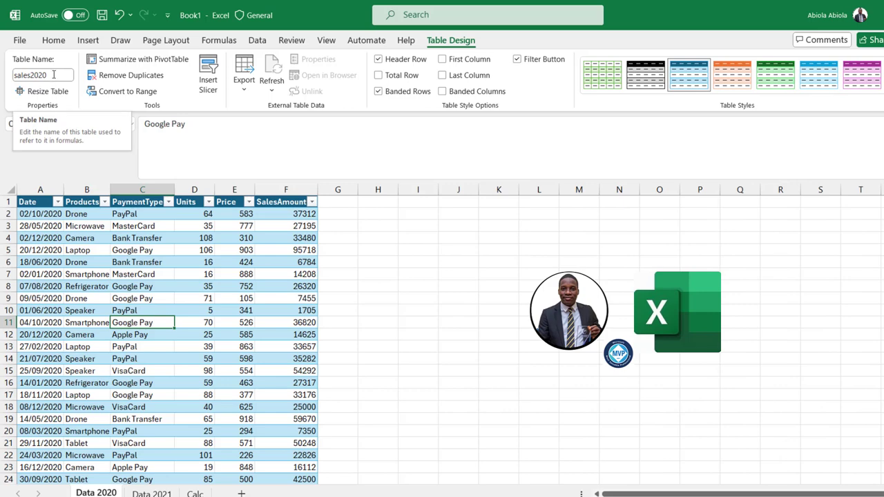
left_click(196, 493)
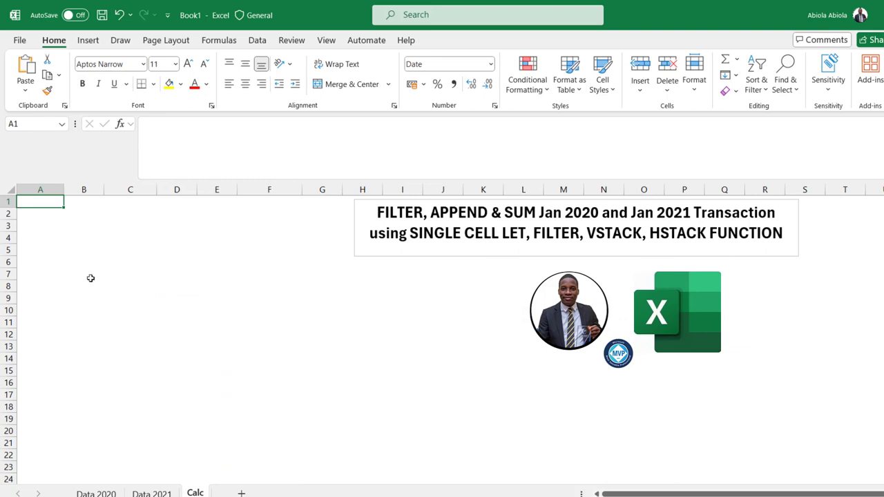
- Enter =VSTACK(sales2020[#Headers]) in Calc!A1 to spill the table headers
type("=vs")
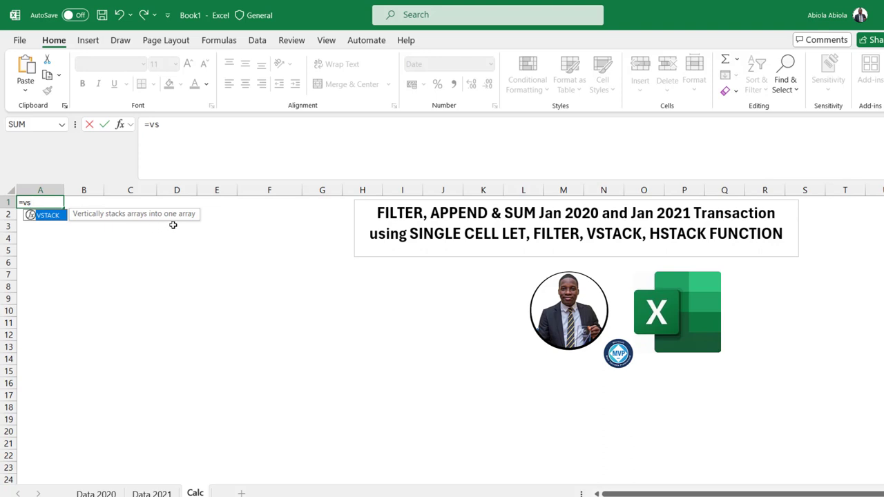
key("Tab")
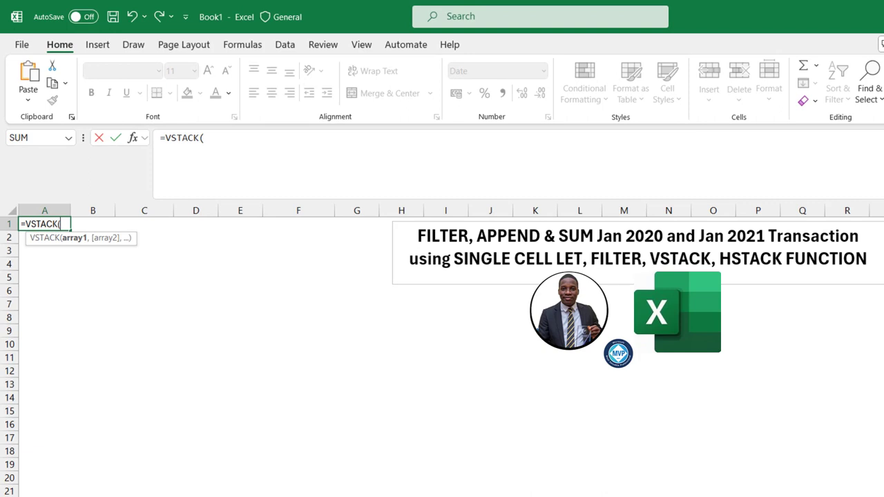
type("sa")
key("Tab")
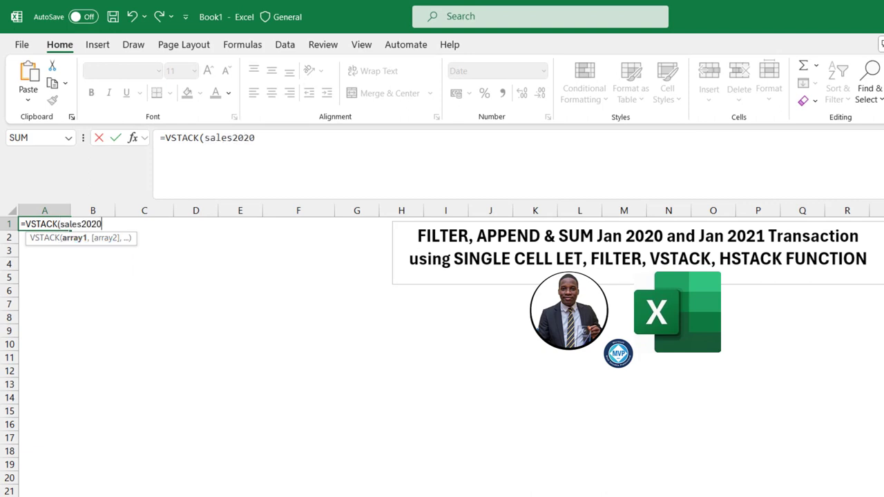
type("[")
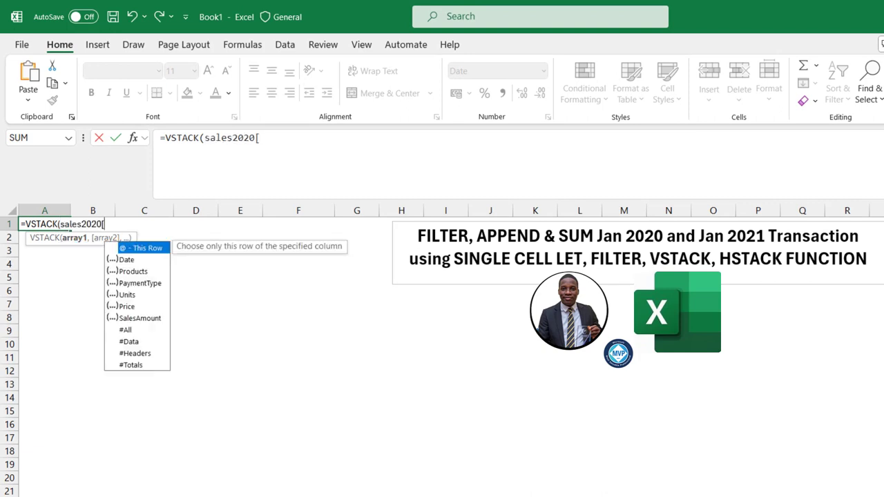
double_click(136, 354)
type("]")
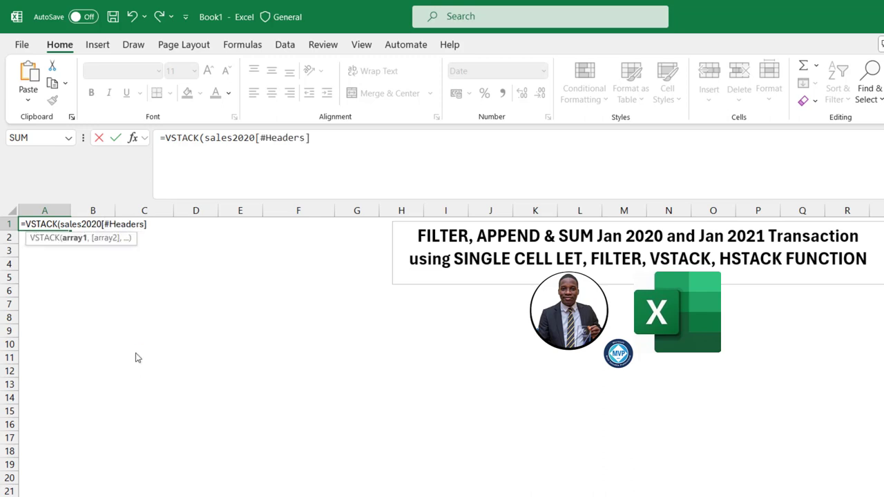
type(")")
key("ctrl+Return")
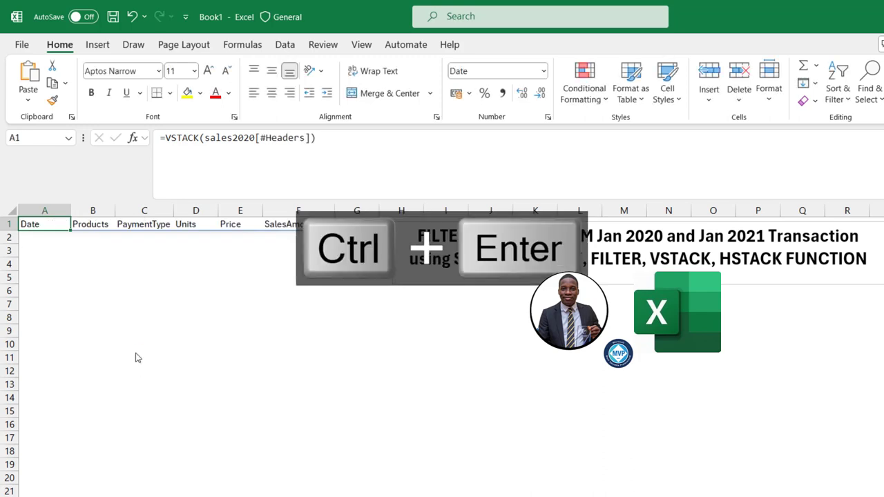
- Widen columns A–F to equal widths
left_click_drag(45, 210, 532, 211)
left_click(81, 237)
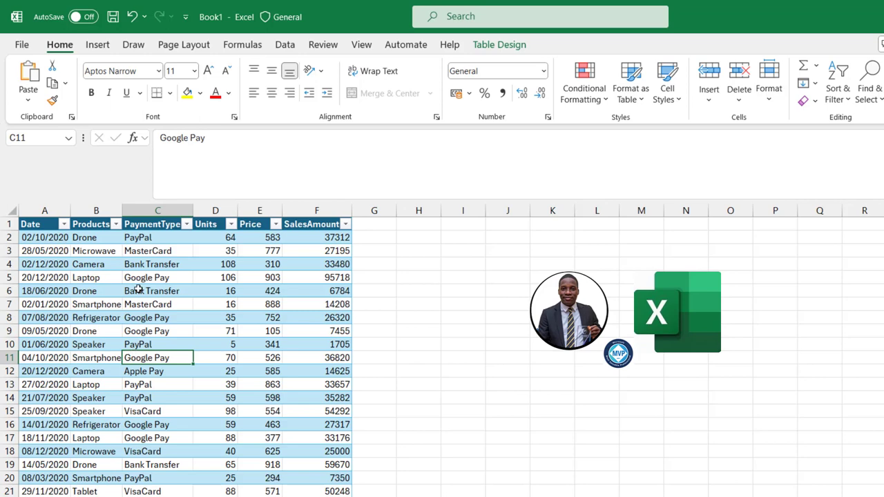
left_click_drag(48, 237, 83, 388)
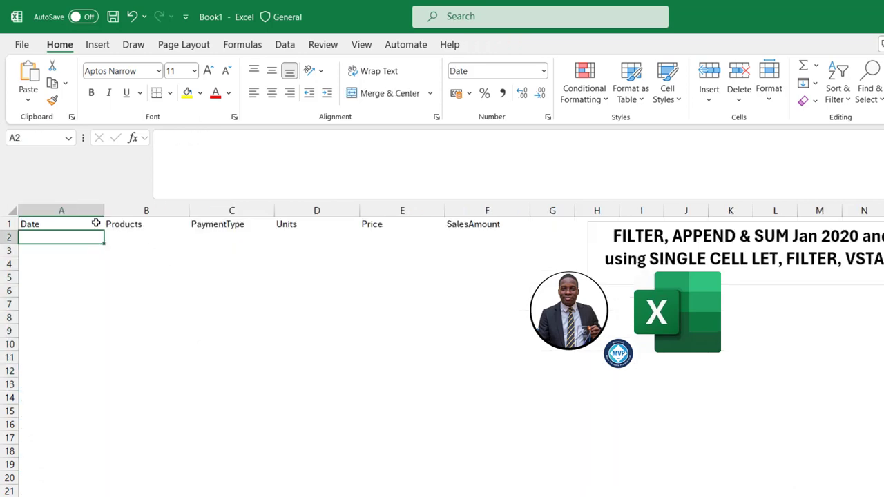
- Add a FILTER(sales2020, argument after the headers in the A1 formula
left_click(71, 222)
type("=VSTACK(sales2020[#Headers])")
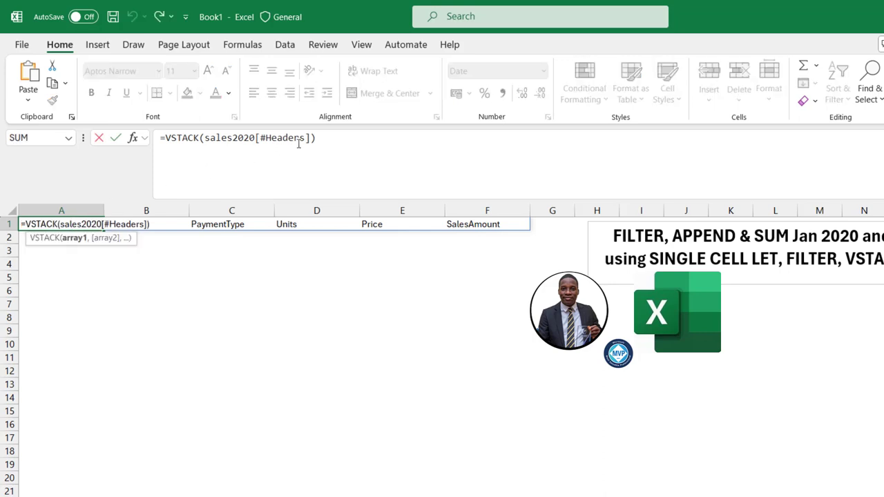
left_click(342, 139)
key("BackSpace")
type(",")
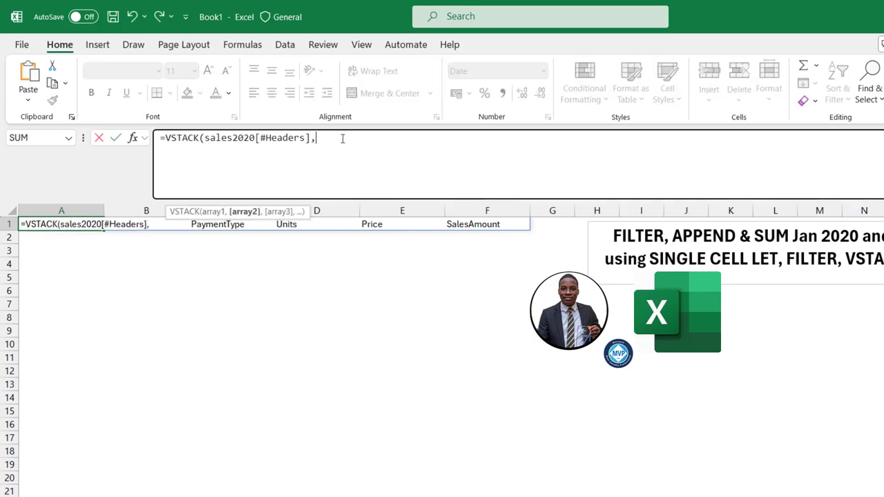
left_click_drag(257, 211, 310, 172)
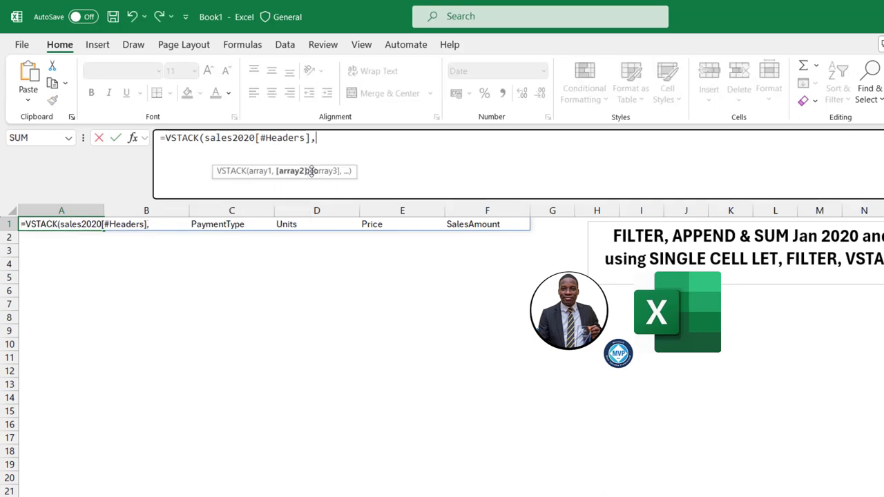
type("filt")
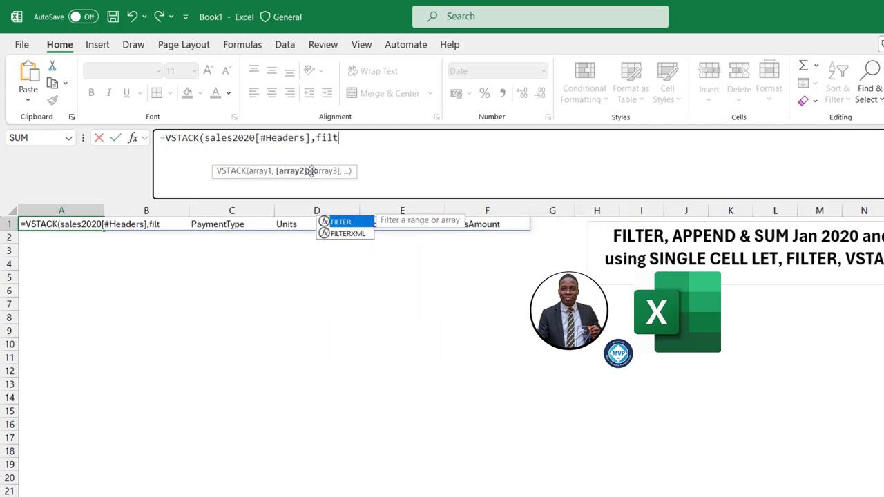
key("Tab")
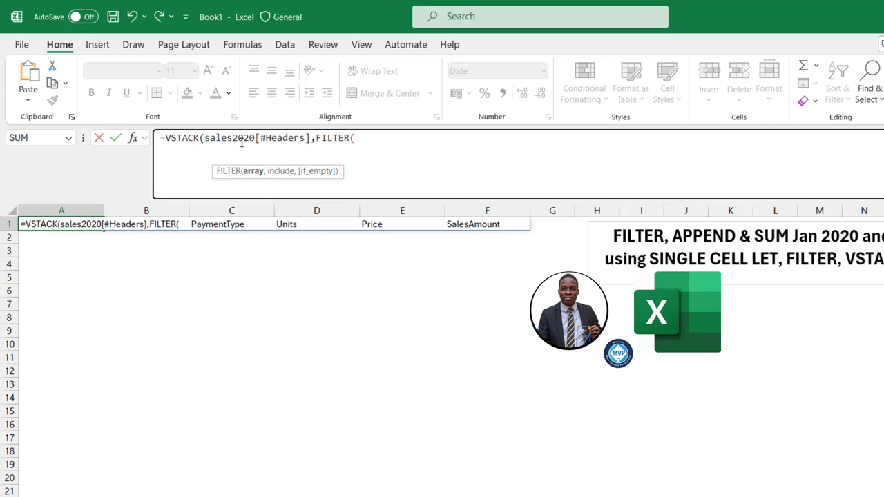
type("sales2020")
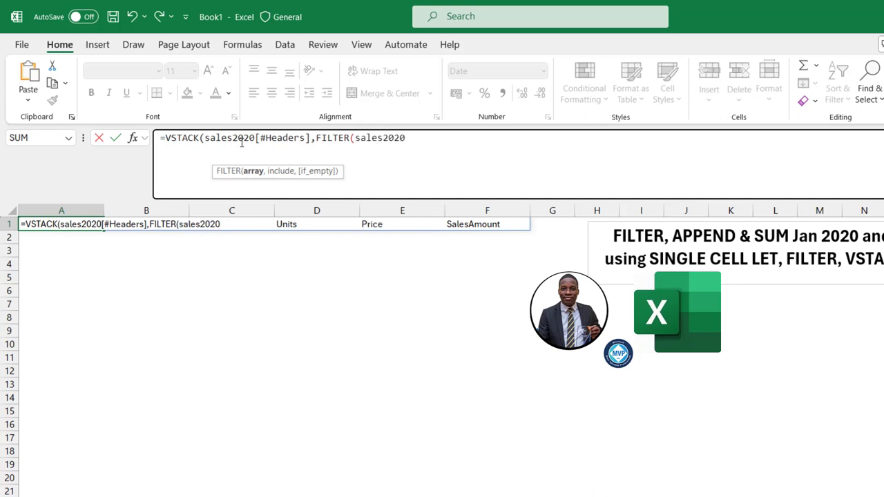
type(",")
- Complete the condition MONTH(sales2020[Date])=1 and commit, spilling January 2020 rows
type("mon")
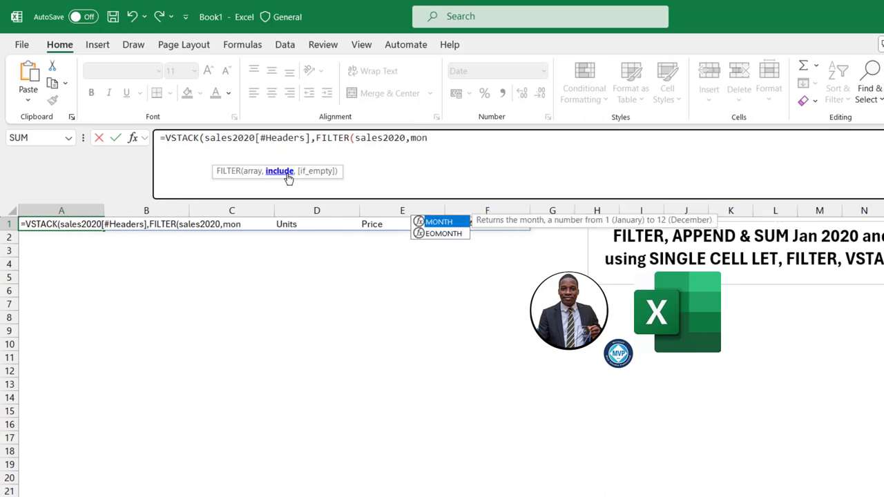
key("Tab")
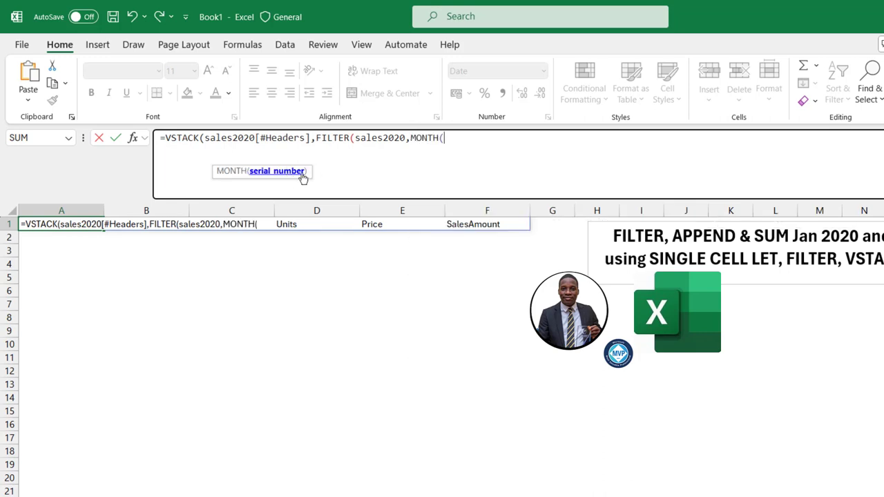
type("sale")
key("Tab")
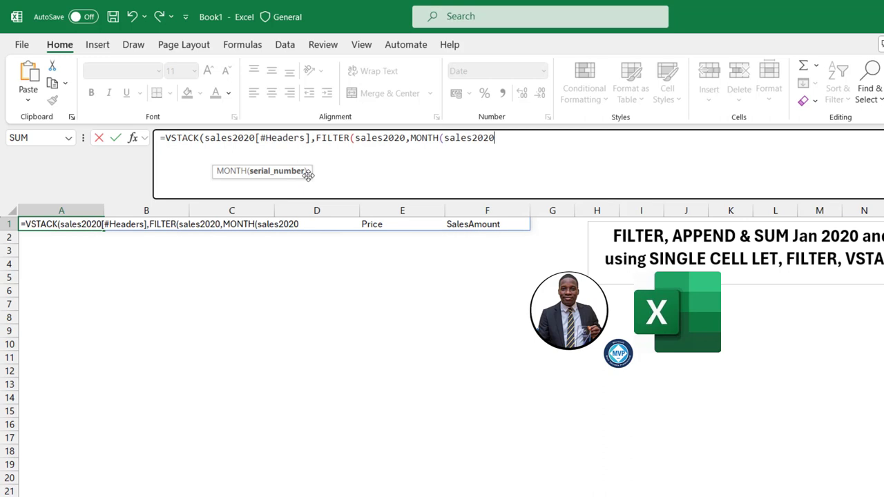
type("[")
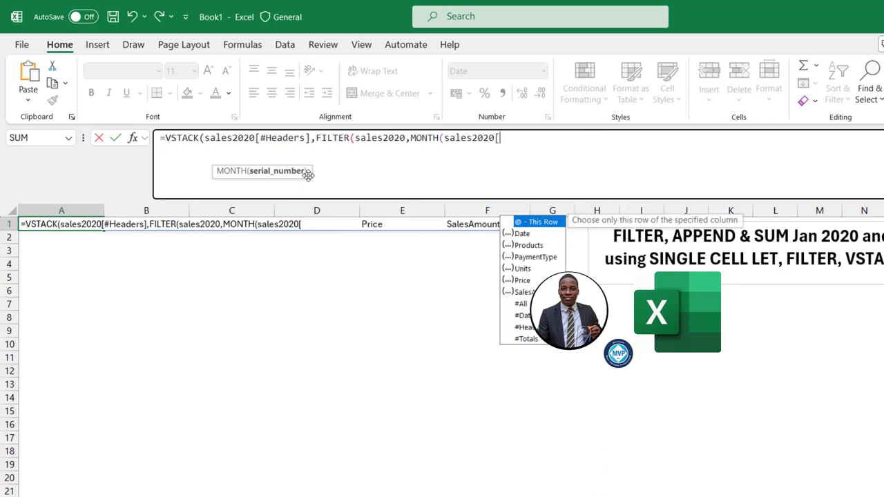
key("Down")
key("Tab")
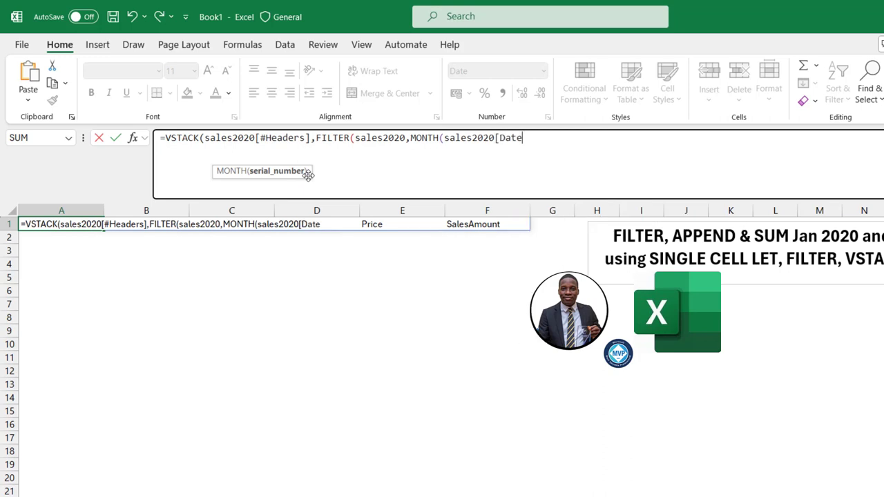
type("])=1")
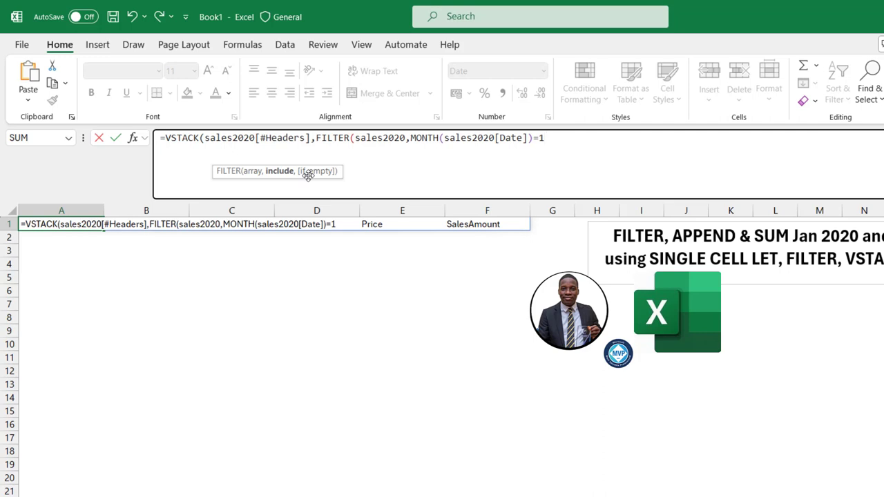
type(")")
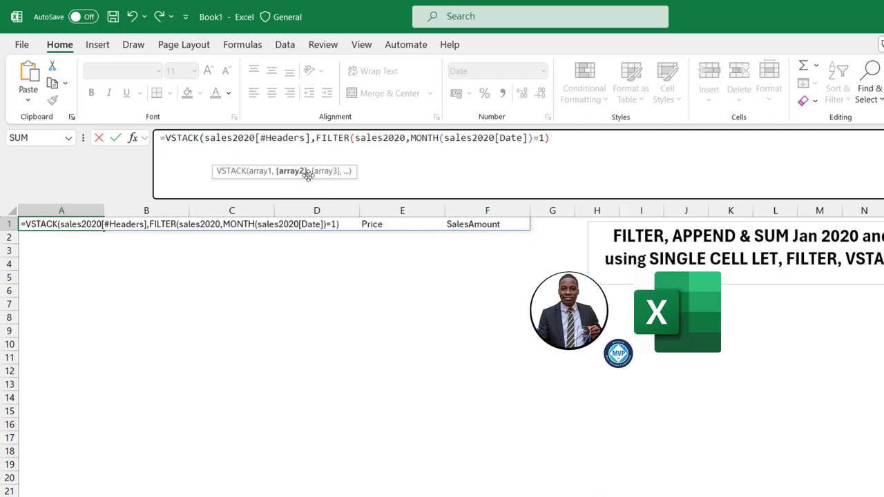
type(")")
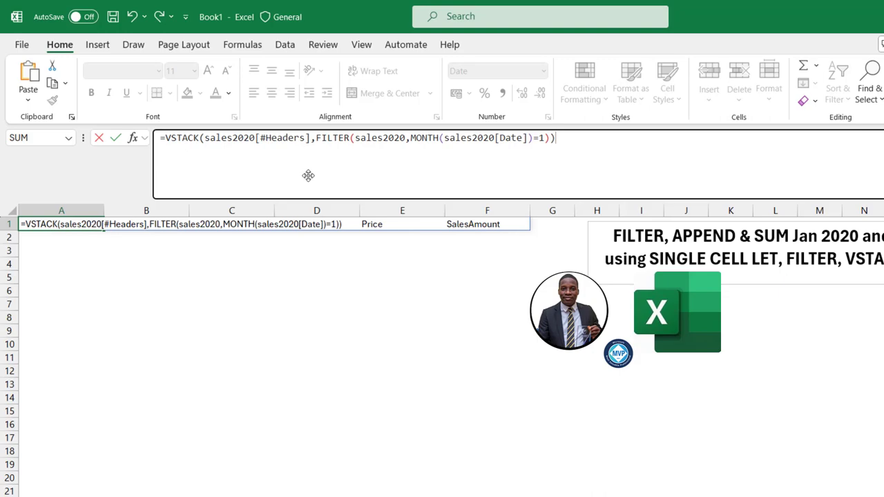
key("ctrl+Return")
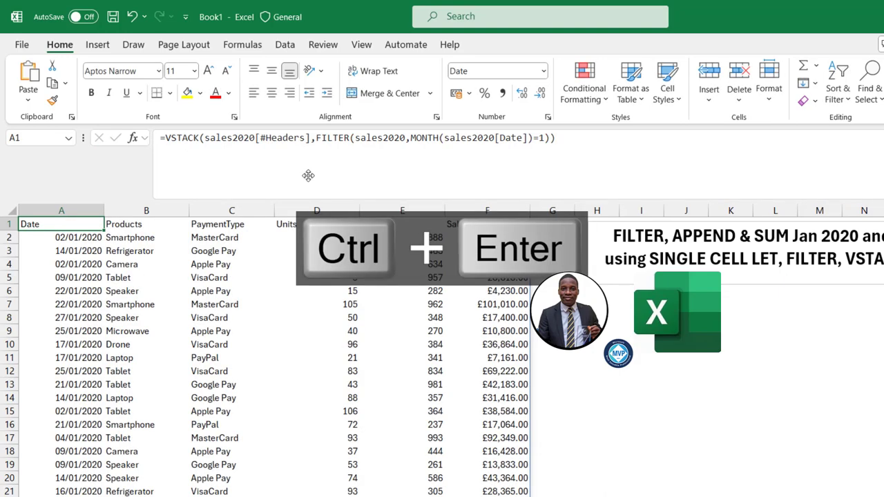
- Duplicate the January 2020 FILTER expression as another VSTACK argument
left_click_drag(69, 236, 98, 491)
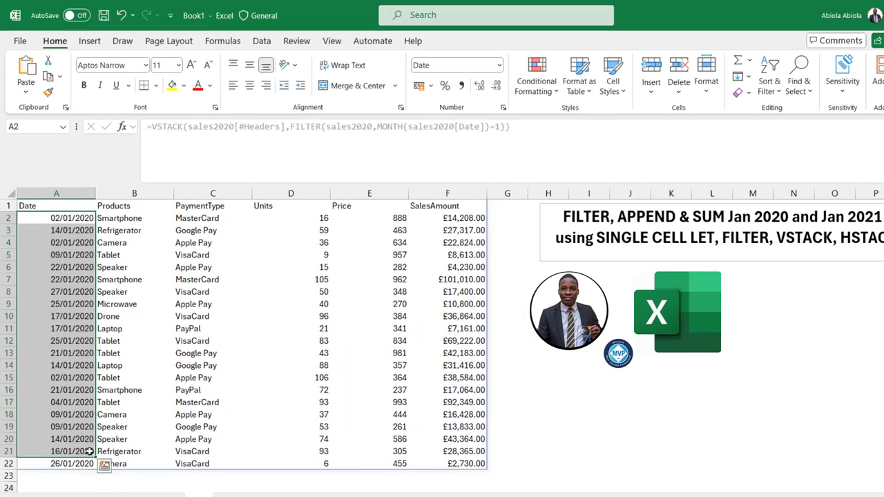
key("ctrl+Up")
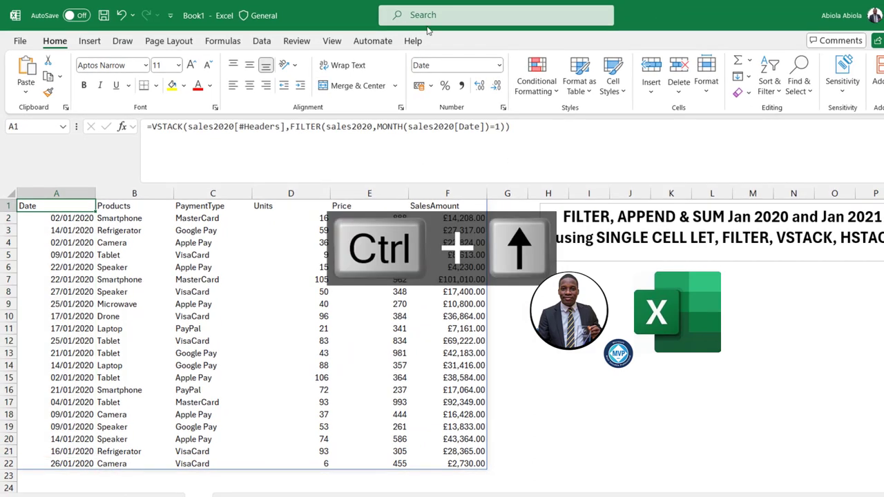
left_click(319, 128)
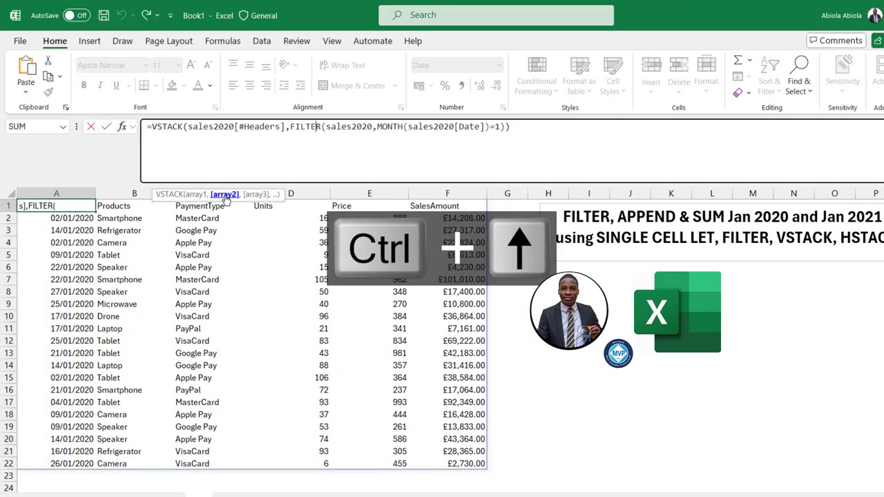
left_click(225, 195)
key("ctrl+c")
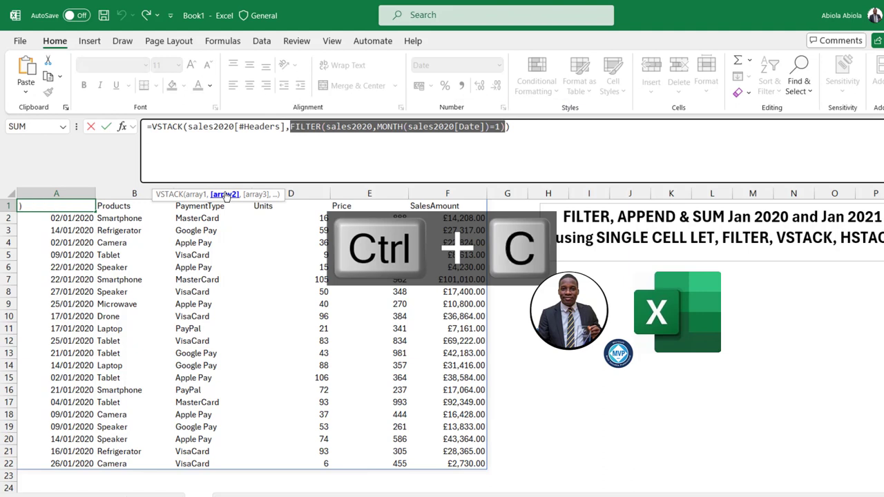
key("Right")
type(",")
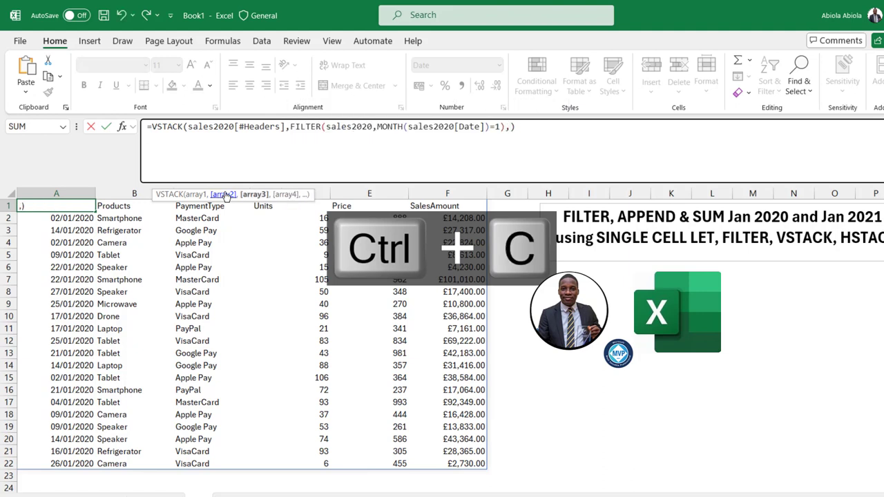
key("ctrl+v")
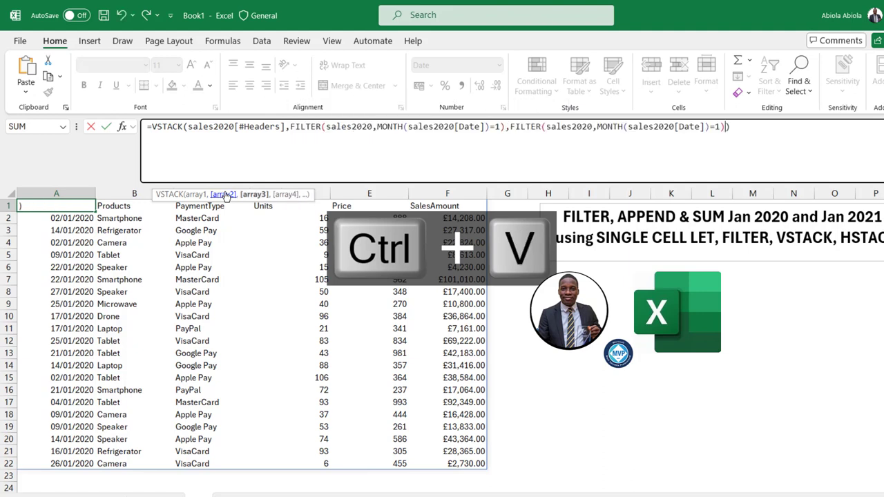
- Change both table references in the copy to sales2021 and commit the formula
left_click(592, 126)
key("BackSpace")
type("1")
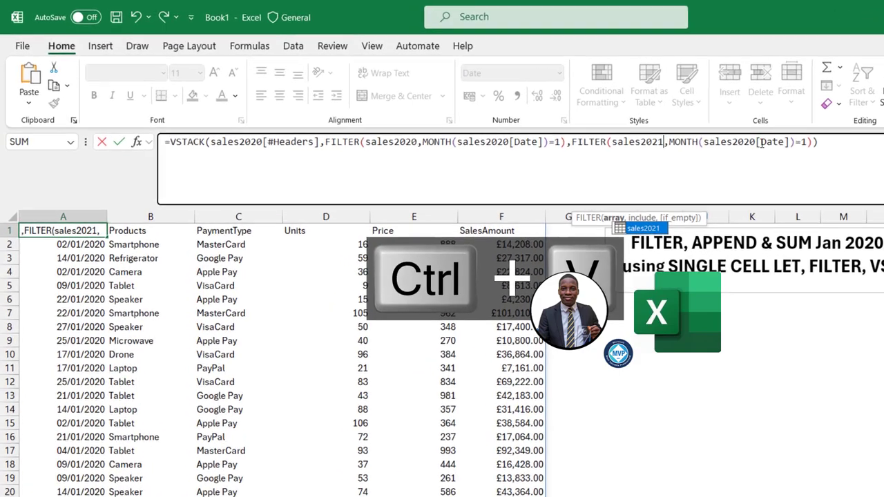
left_click(759, 141)
key("BackSpace")
type("1")
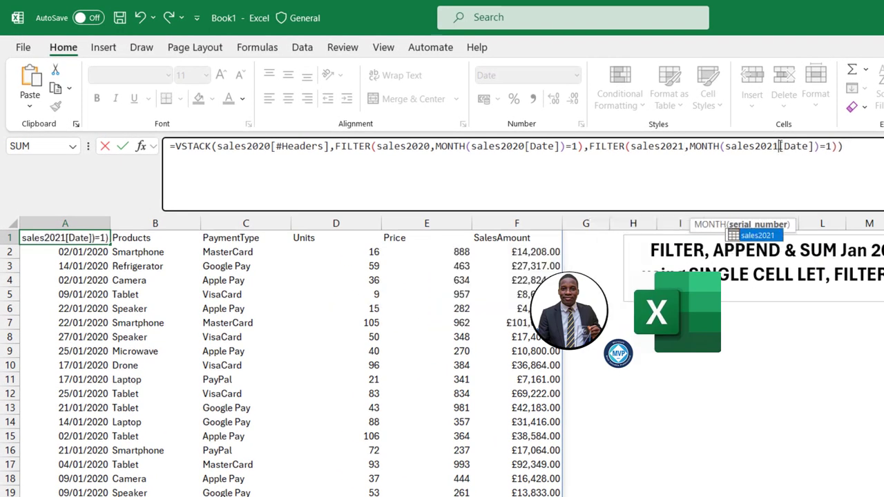
key("ctrl+Return")
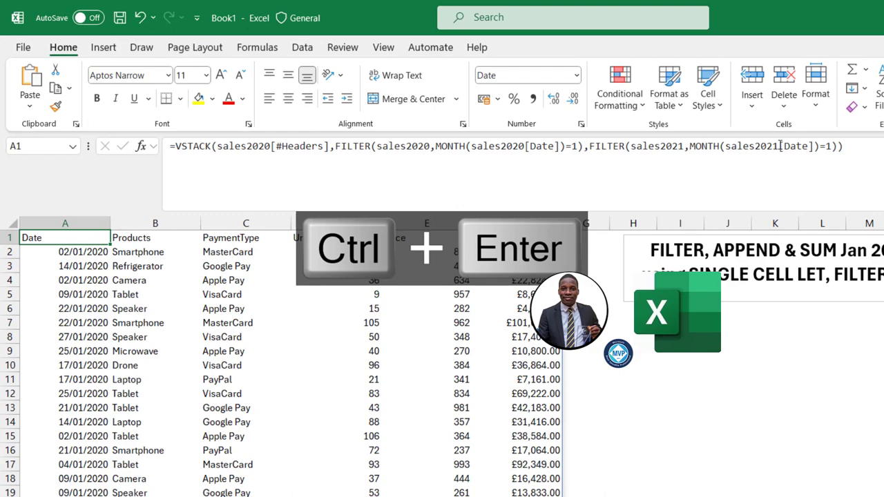
key("ctrl+Down")
left_click_drag(83, 281, 83, 479)
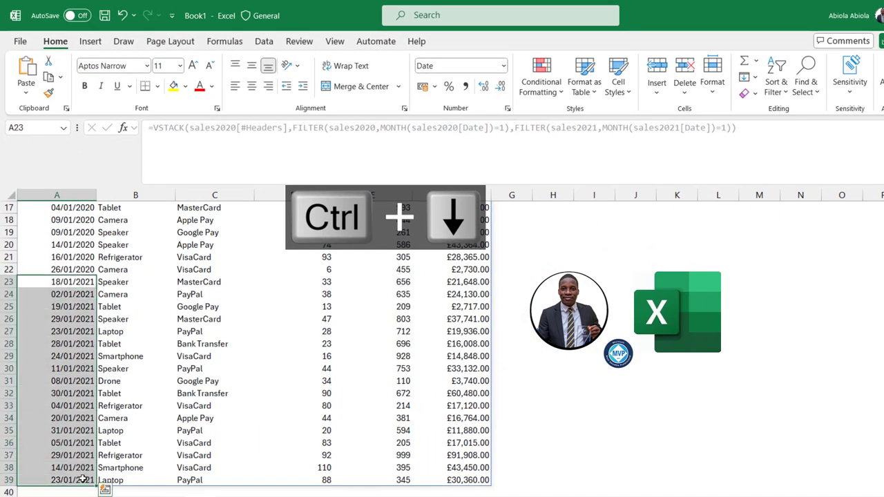
key("ctrl+Up")
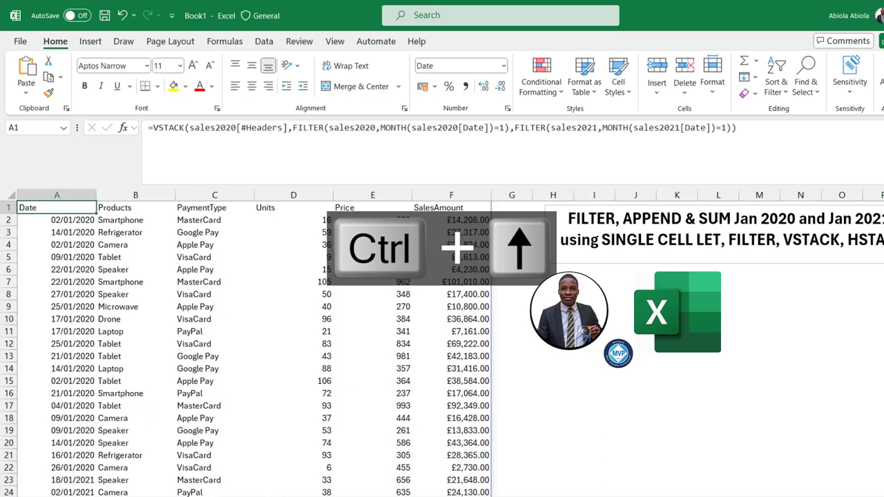
key("ctrl+Down")
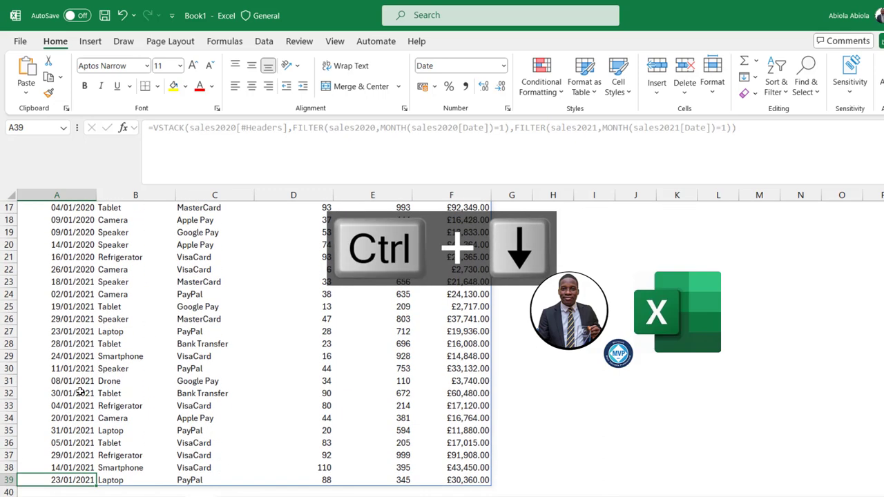
left_click(48, 492)
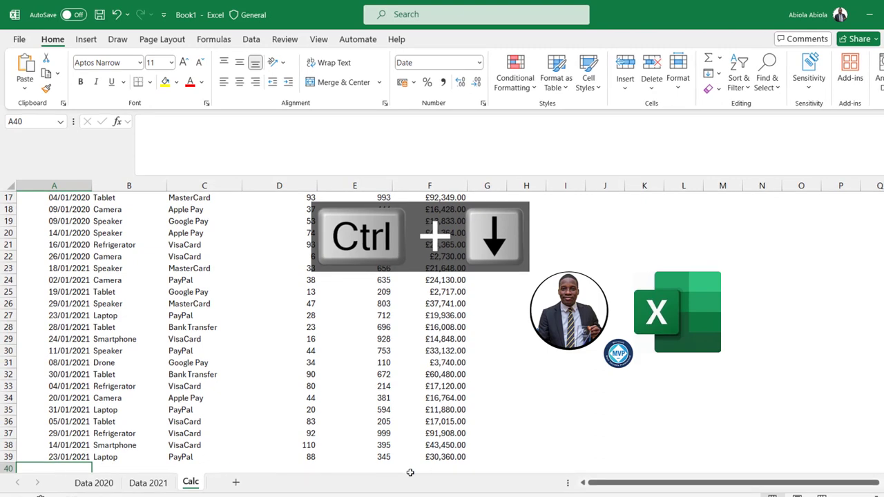
left_click(442, 469)
key("ctrl+Up")
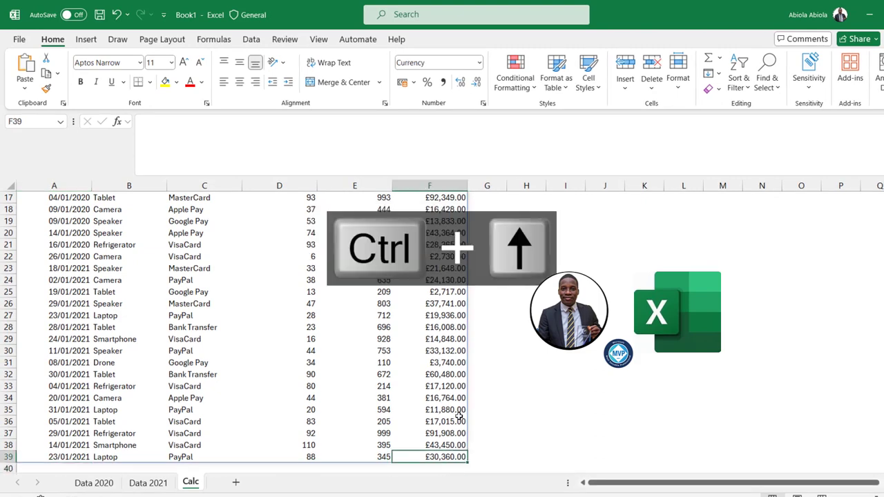
key("ctrl+Up")
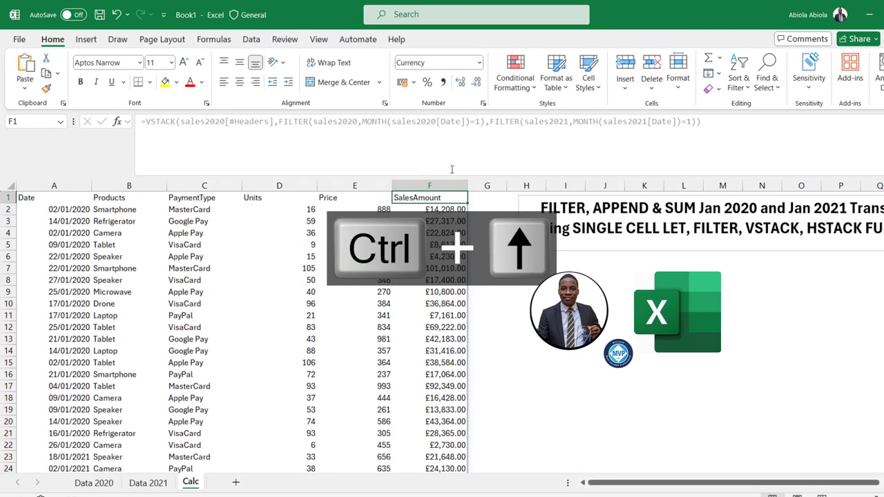
left_click(50, 197)
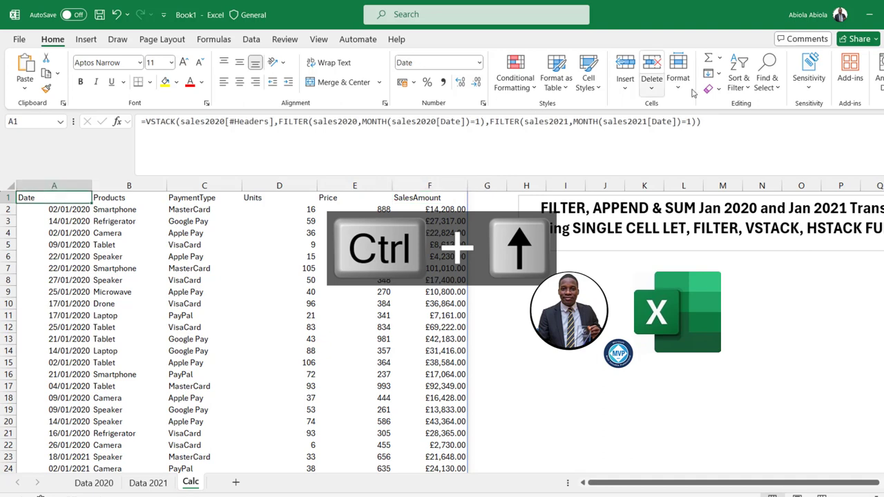
left_click(719, 121)
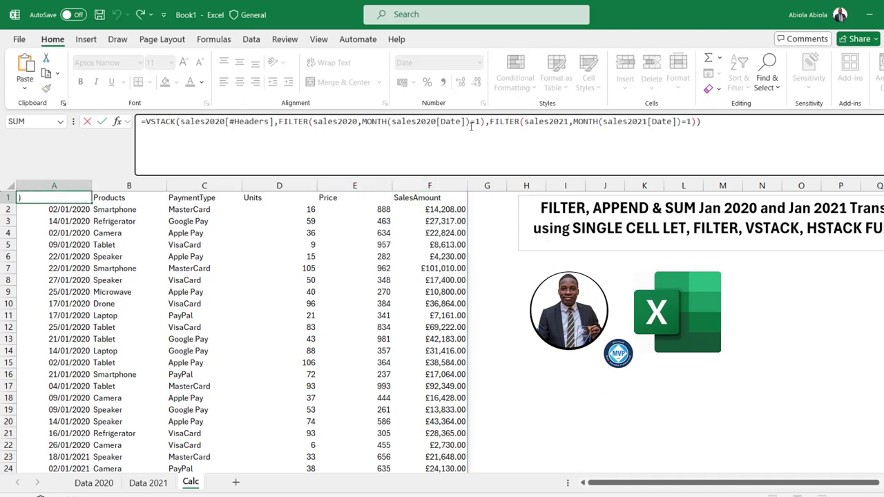
- Insert line breaks after = and before each of the 2020 and 2021 FILTER arguments
left_click(147, 121)
key("alt+Return")
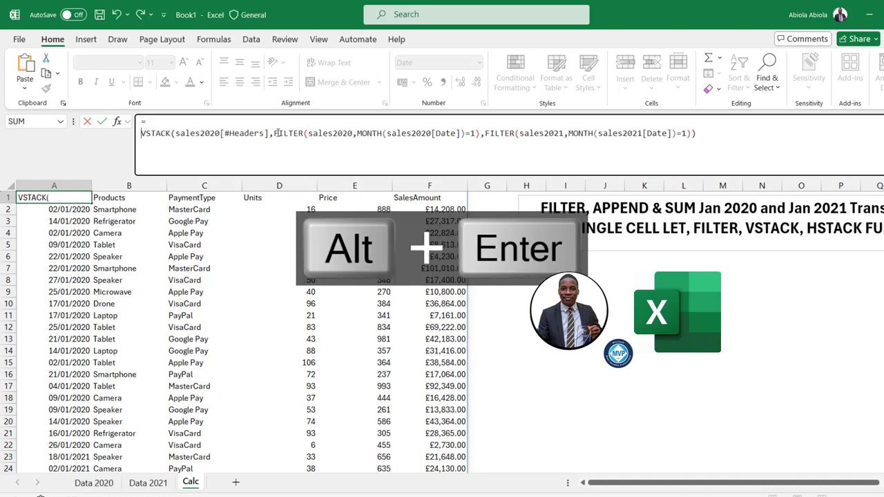
left_click(273, 133)
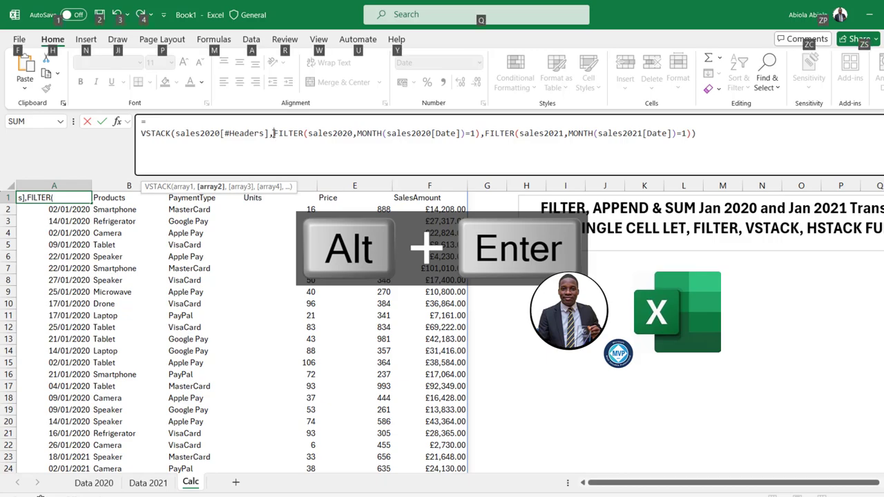
key("alt+Return")
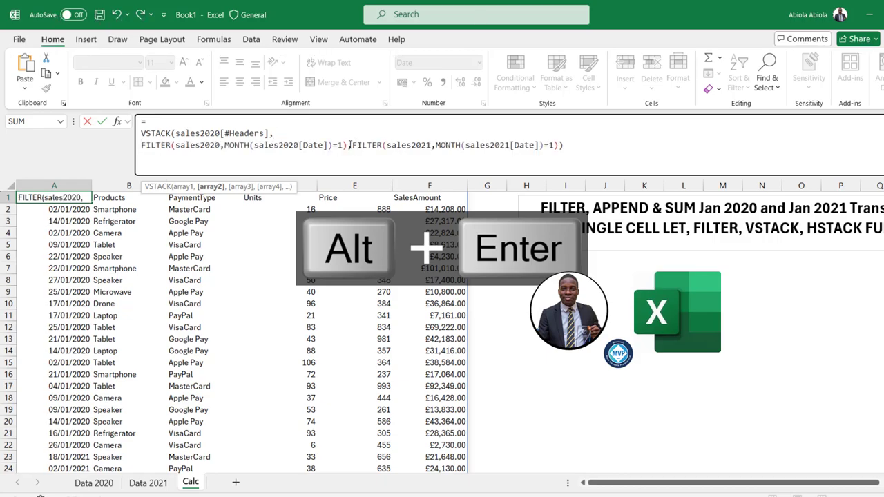
left_click(349, 145)
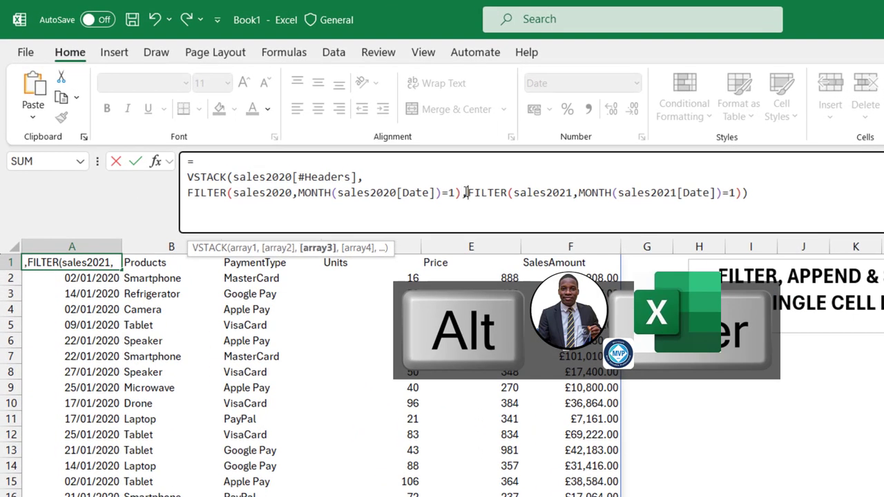
key("alt+Return")
left_click(221, 164)
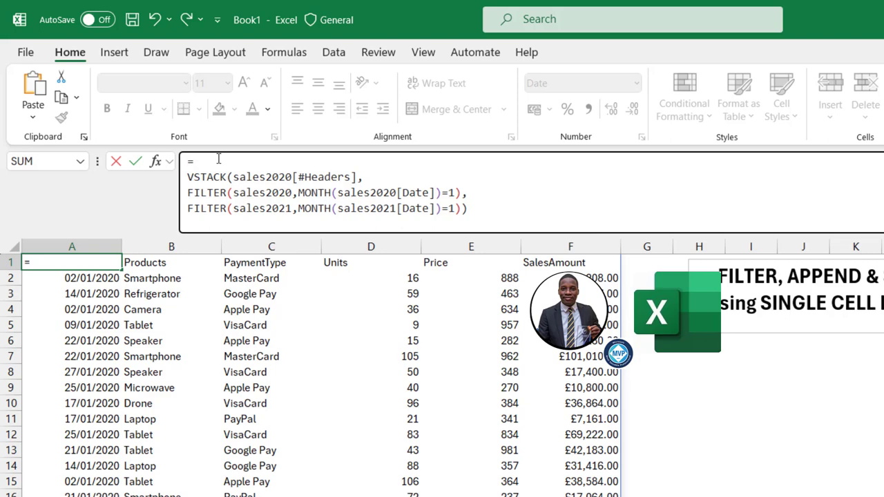
- Wrap the stacked formula in LET, naming the combined stack a
type("let")
key("Tab")
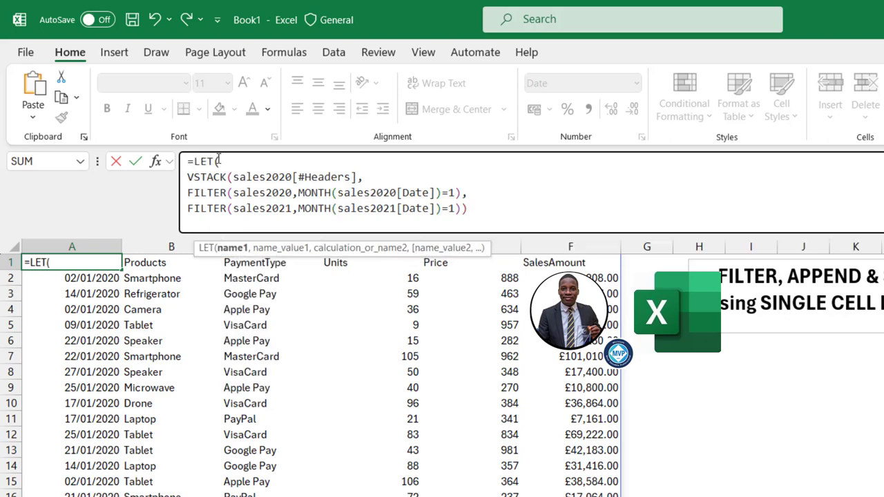
type("a,")
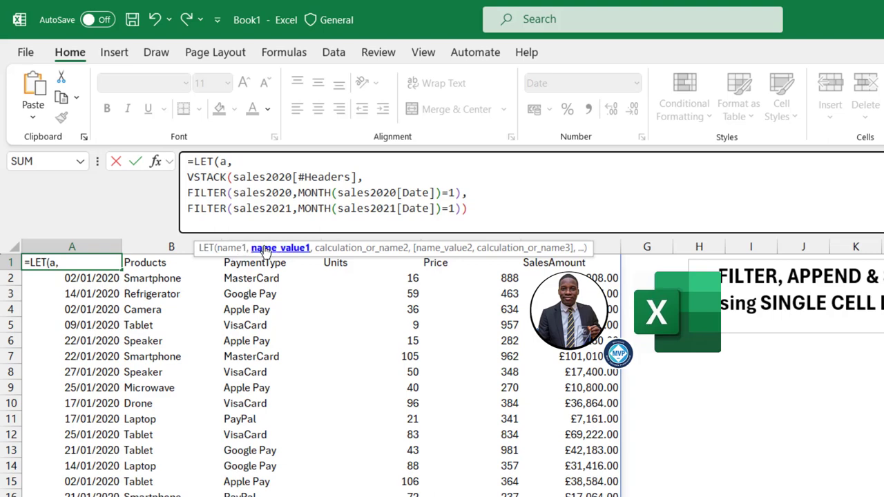
key("ctrl+shift+End")
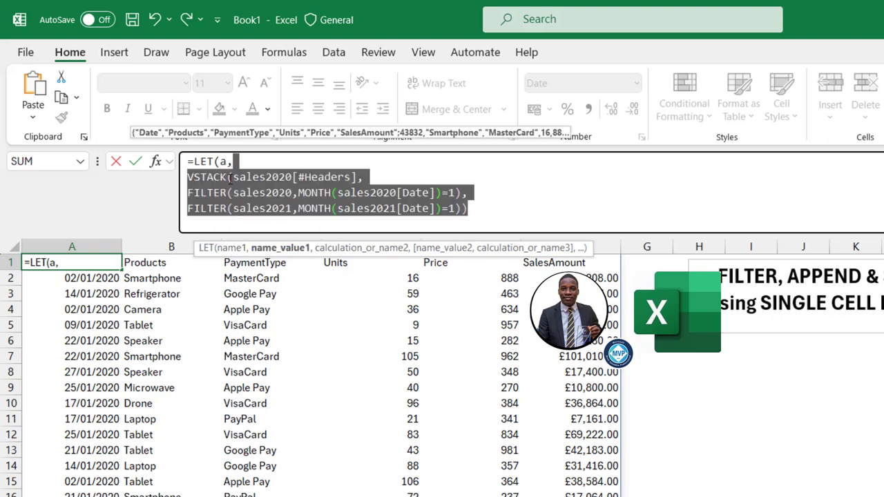
left_click(476, 209)
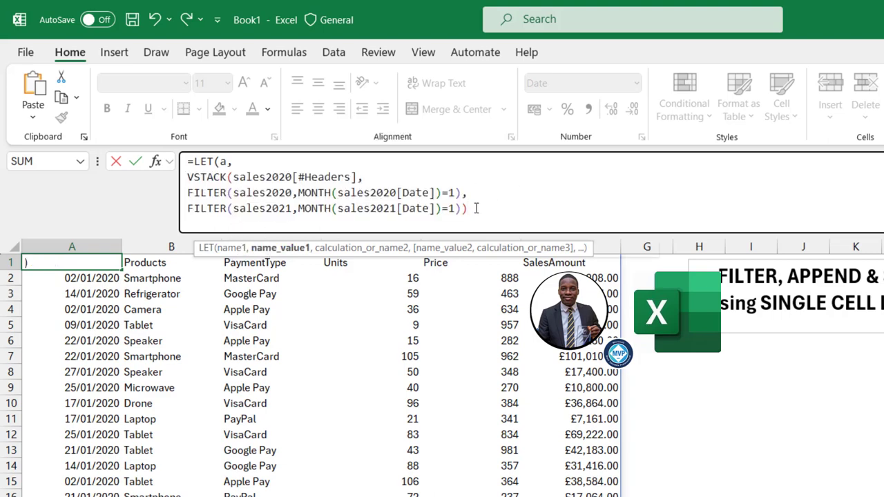
- Add VSTACK(a,HSTACK("Total")) as the LET calculation and commit
type(",")
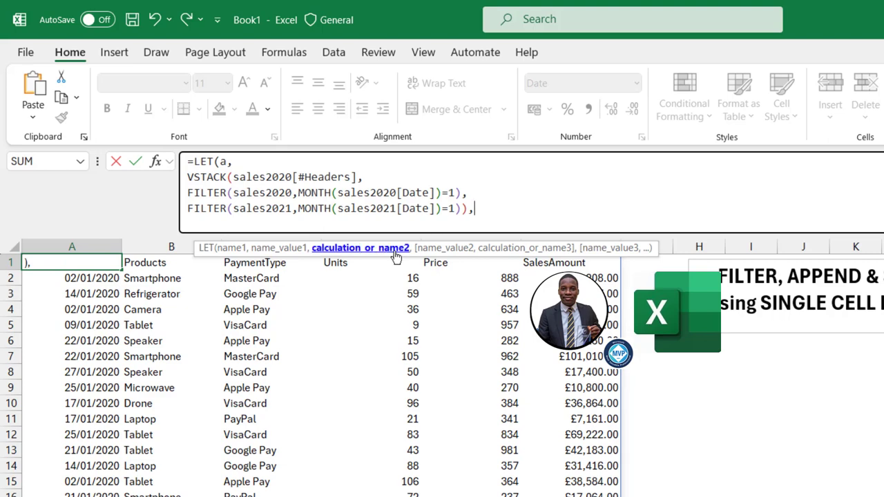
type("vs")
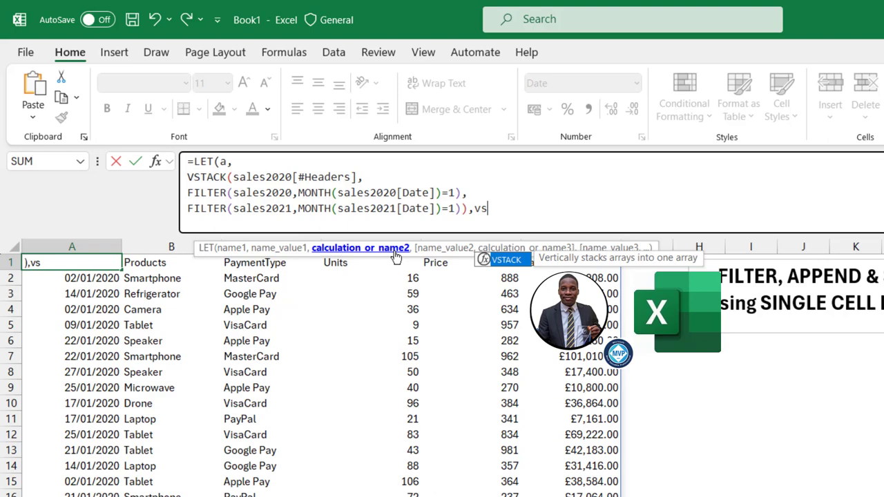
key("Tab")
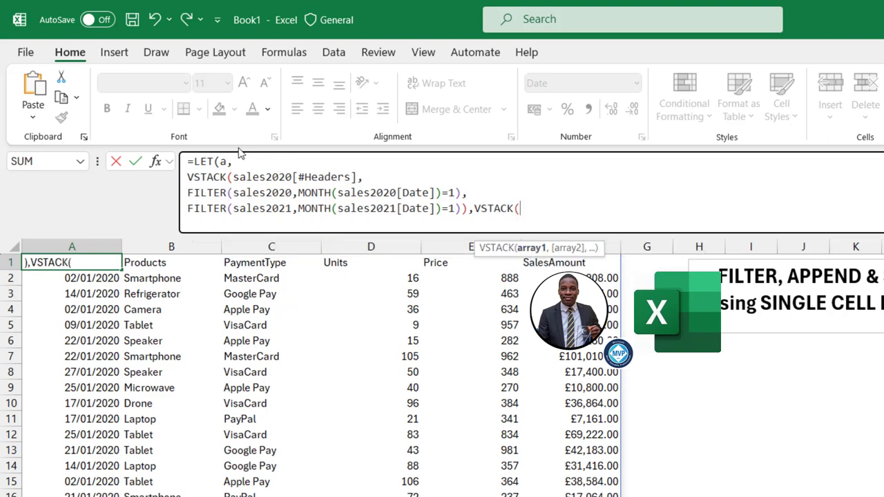
type("a,")
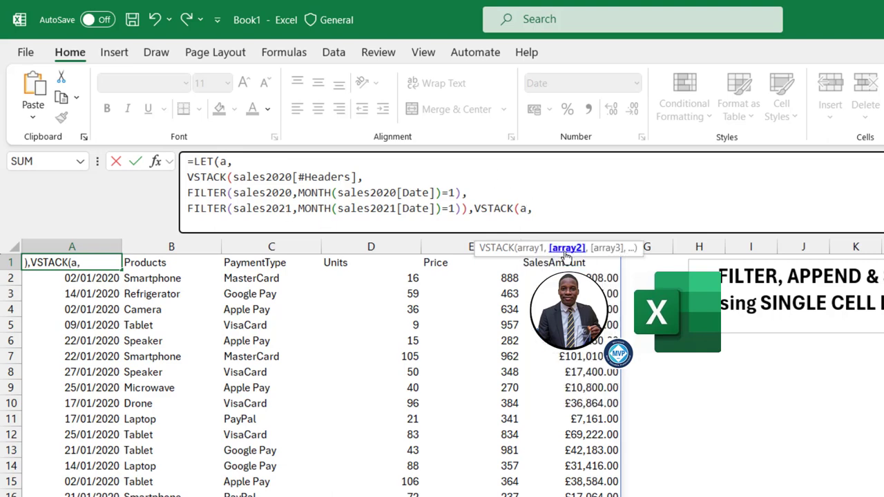
type("hs")
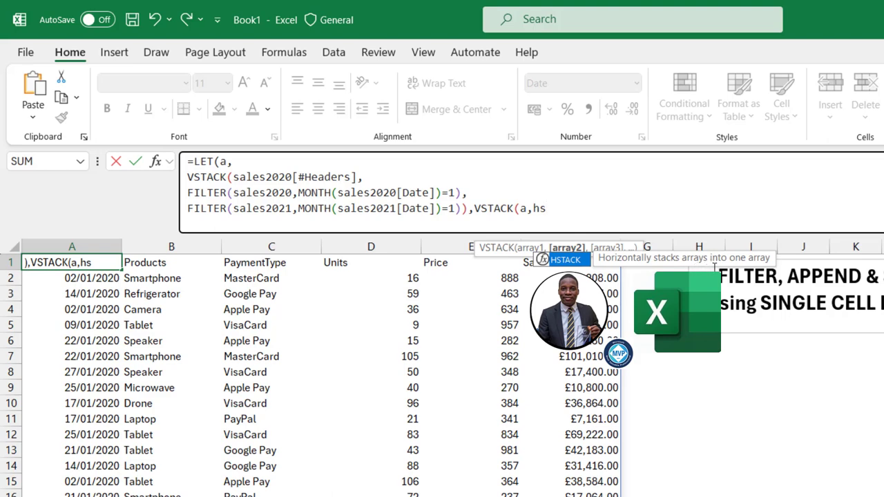
key("Tab")
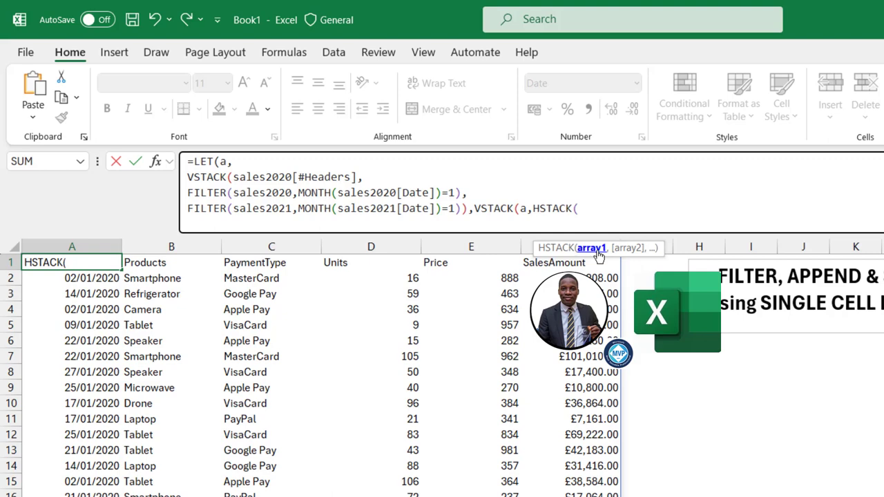
type("\"Total\")))")
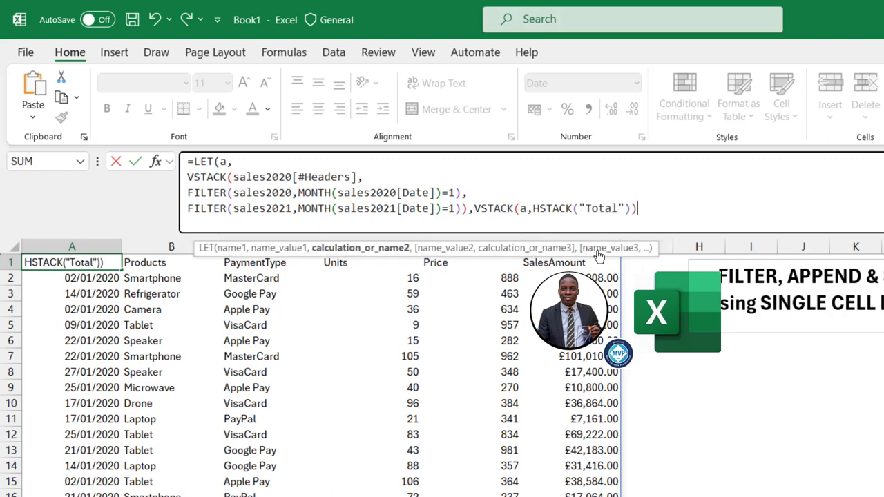
key("ctrl+Return")
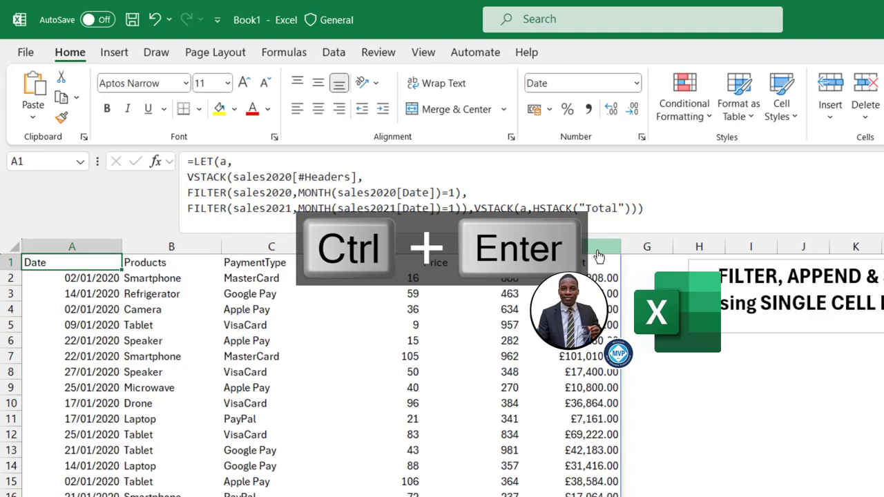
key("ctrl+Down")
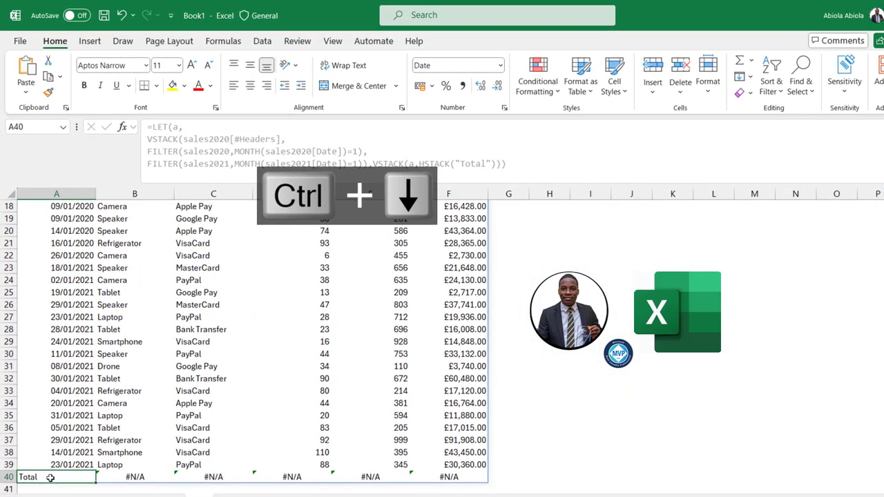
left_click(128, 477)
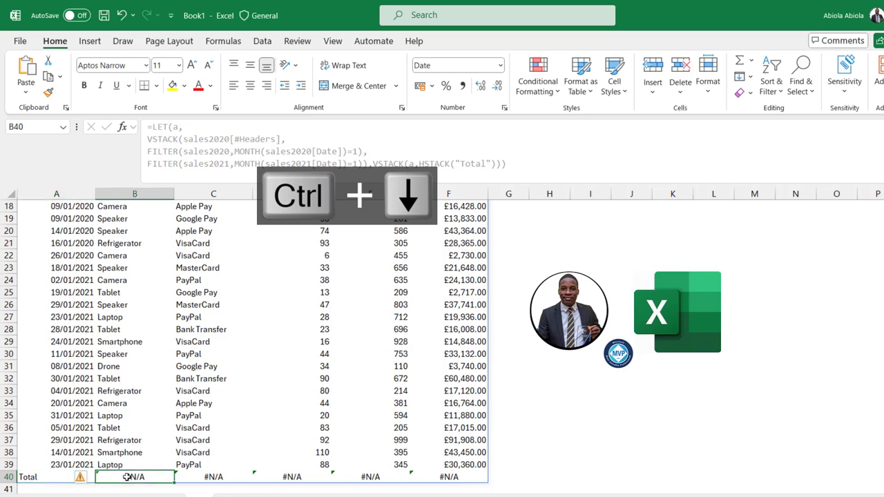
left_click(206, 477)
left_click(340, 477)
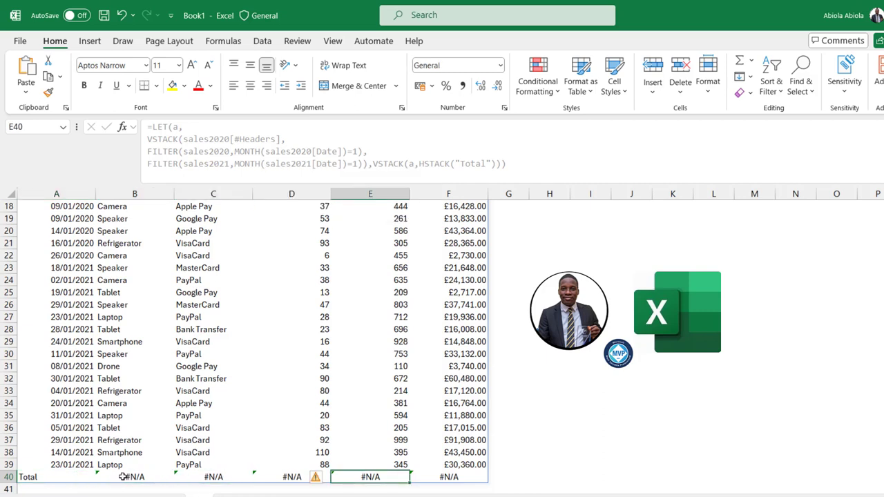
left_click(120, 476)
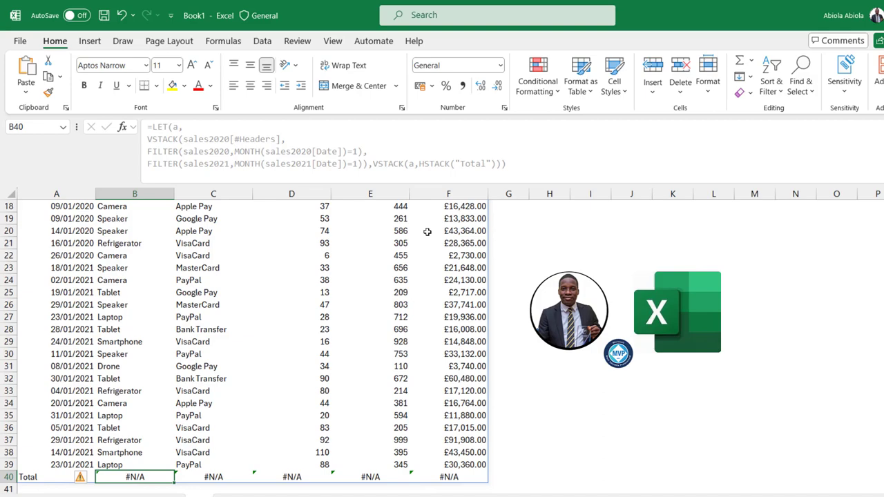
key("ctrl+Up")
key("ctrl+Left")
left_click(491, 164)
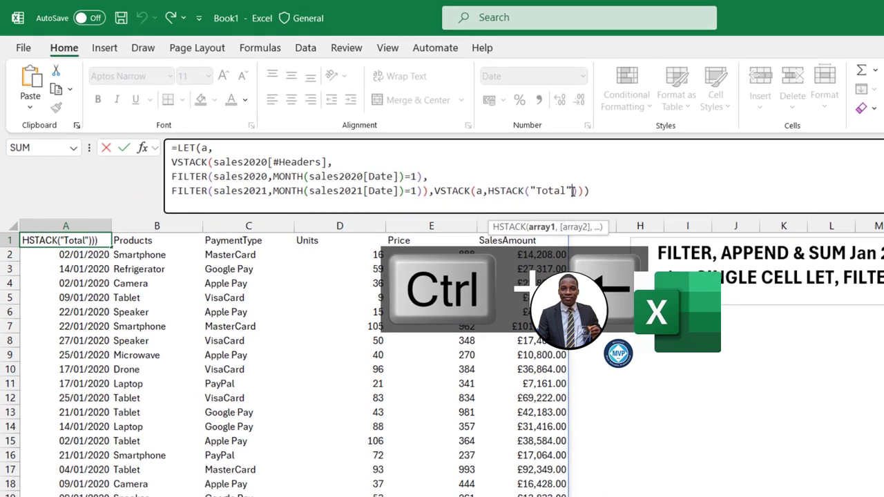
- Change the Total row to HSTACK("Total","","","","") and commit
type(",\"\"")
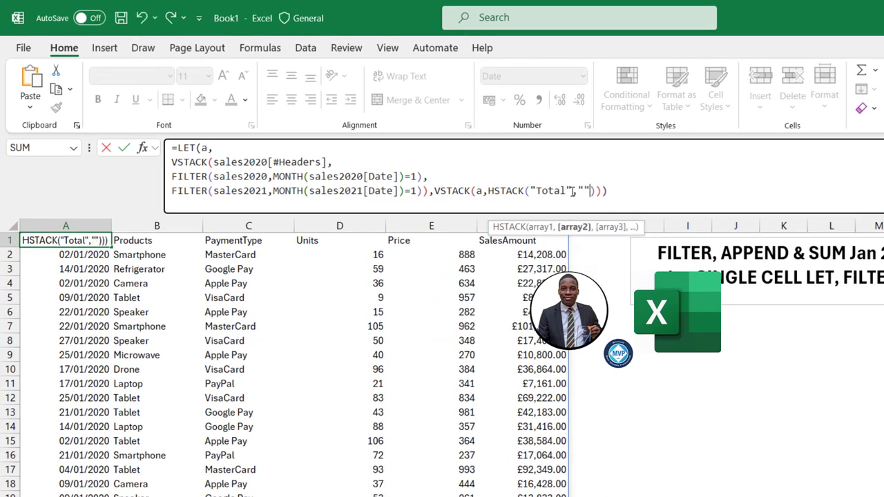
type(",\"\",\"\"")
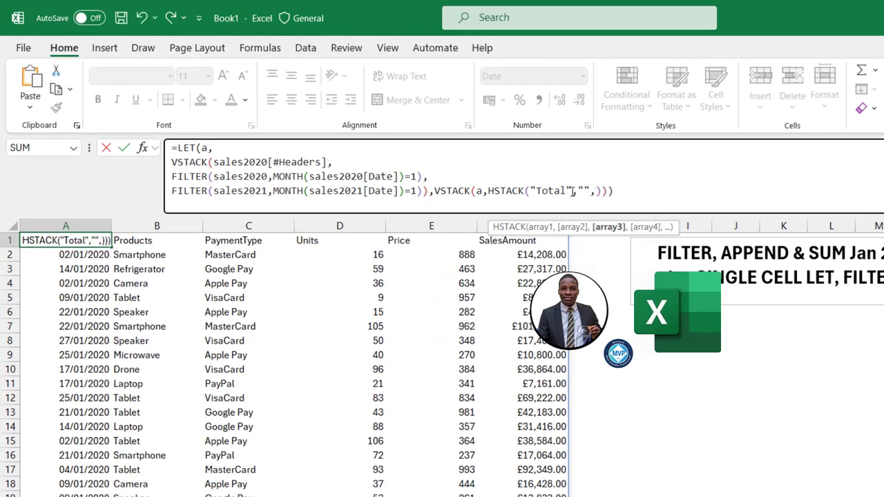
type(",\"\",")
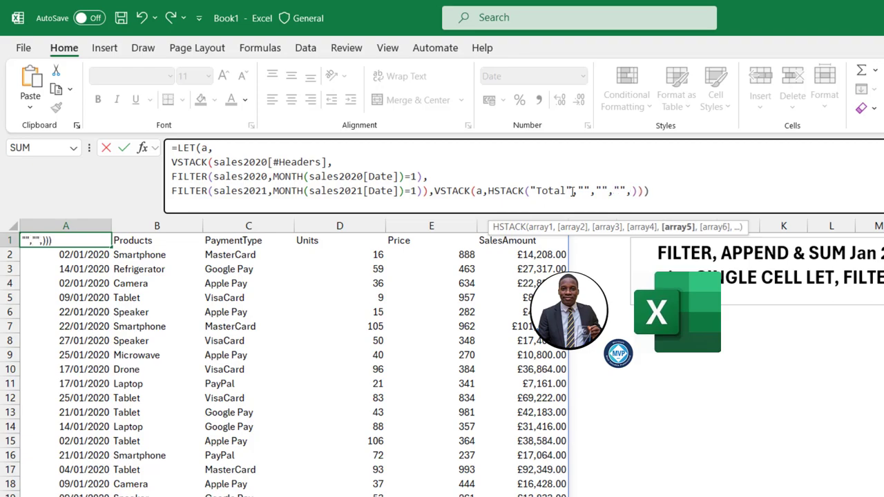
key("ctrl+Return")
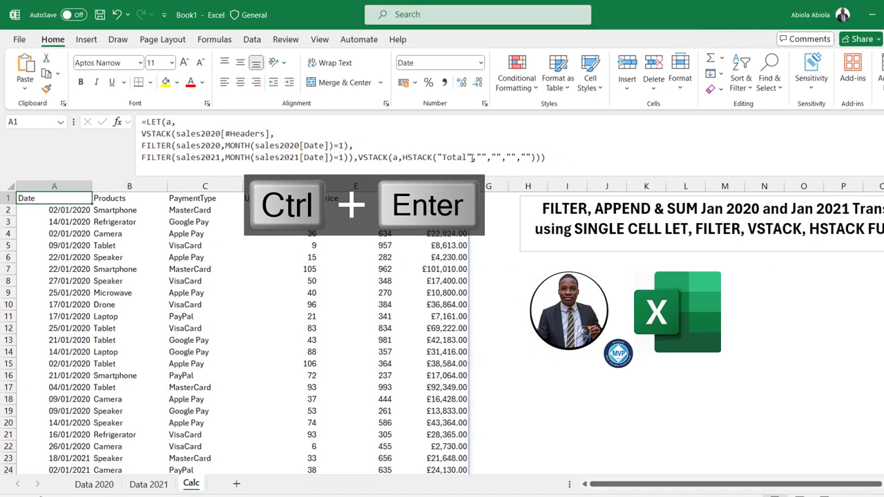
key("ctrl+Down")
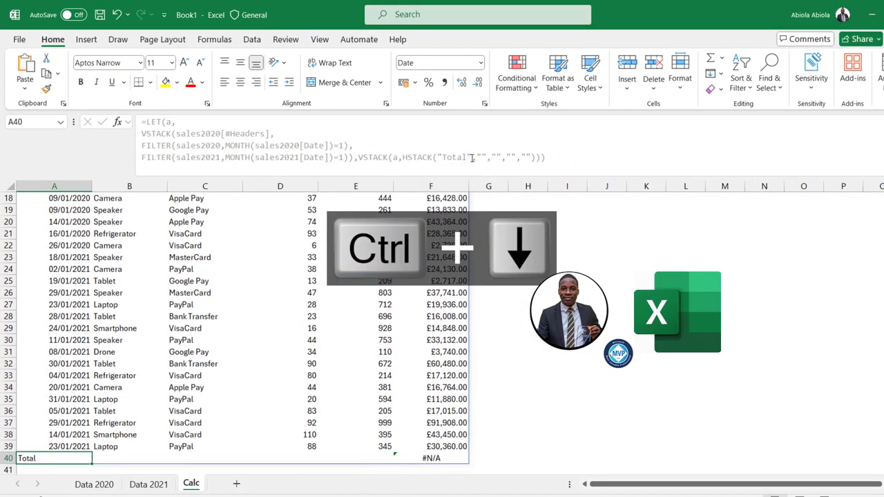
left_click(111, 459)
left_click(202, 454)
left_click(280, 454)
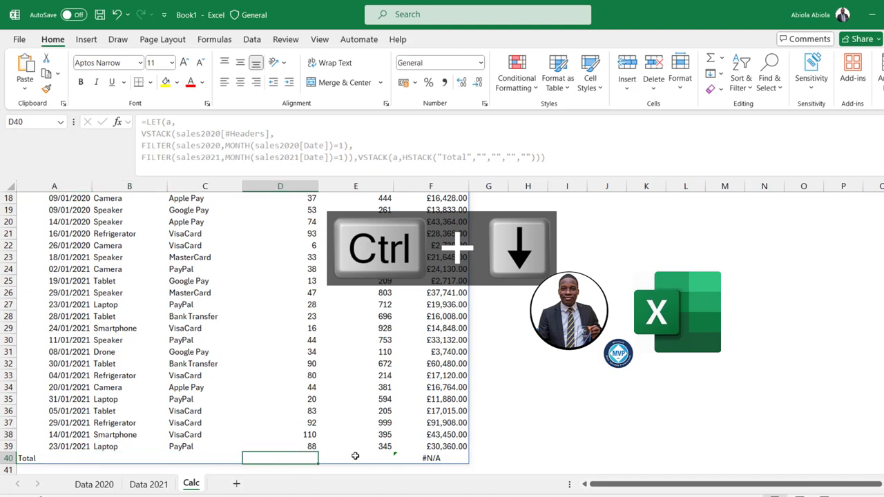
left_click(357, 456)
left_click(428, 458)
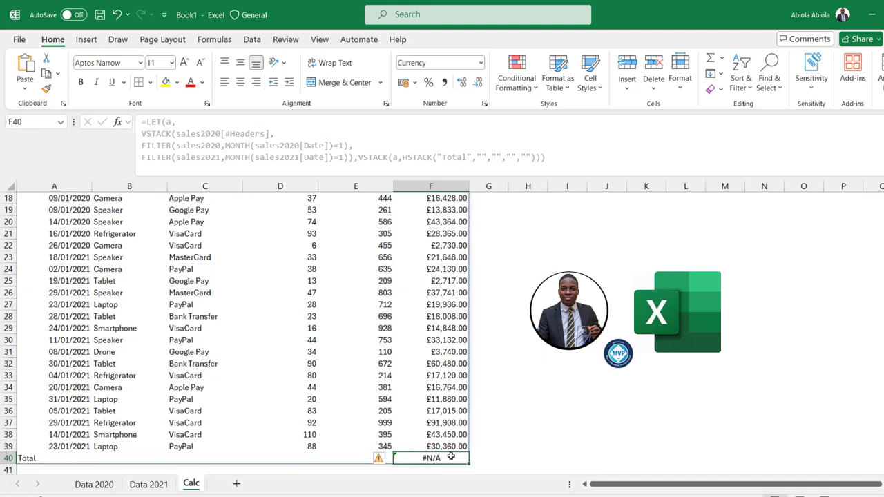
left_click(448, 445)
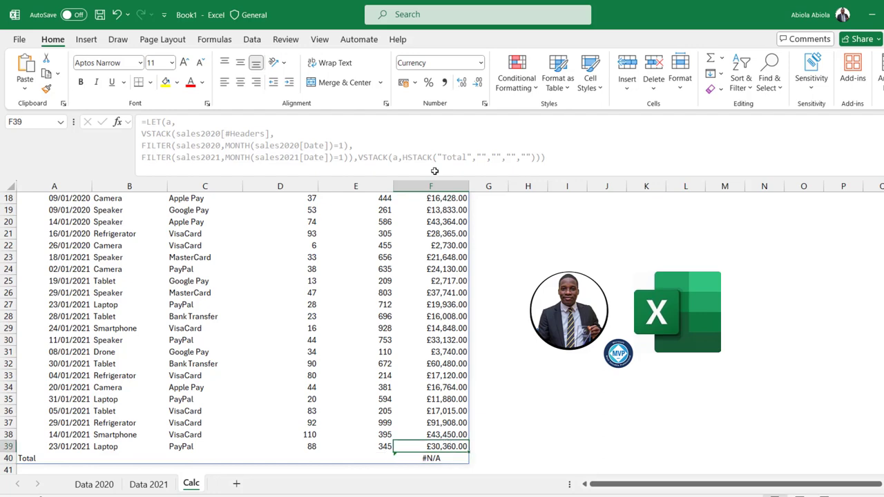
key("ctrl+shift+Up")
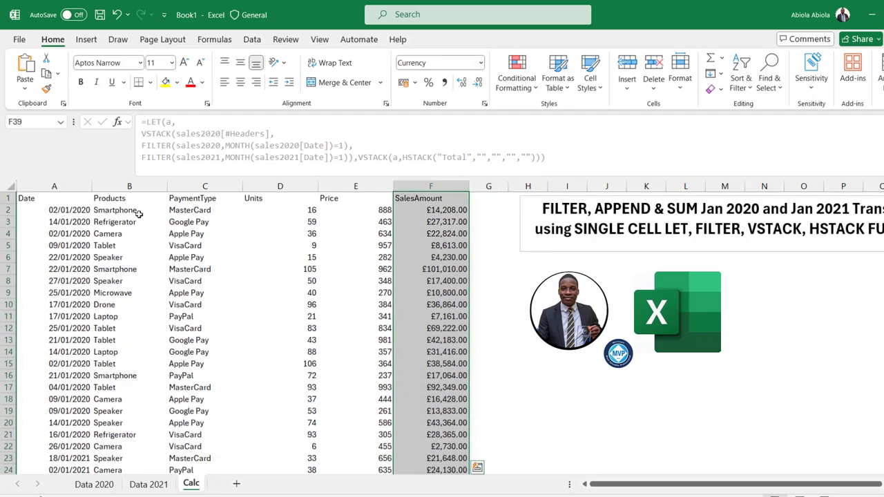
left_click(62, 198)
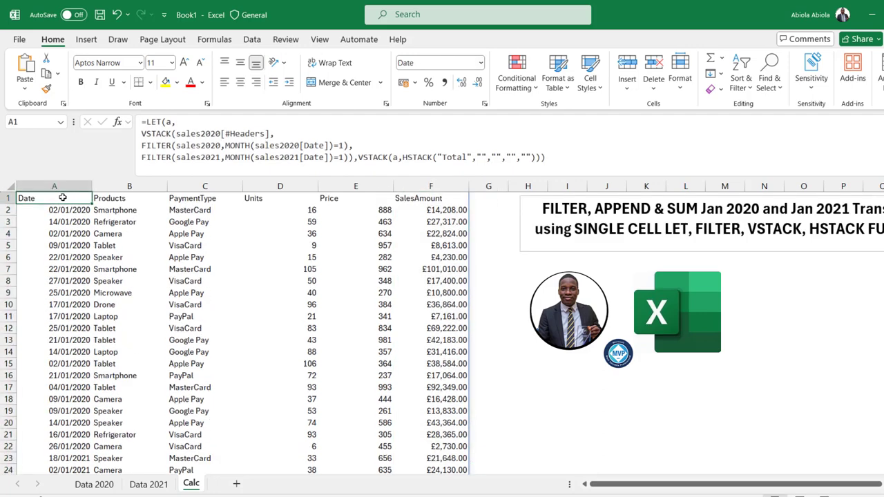
- Add SUM(CHOOSECOLS(a,6)) to the Total row's HSTACK as the SalesAmount total
left_click(531, 157)
type(",")
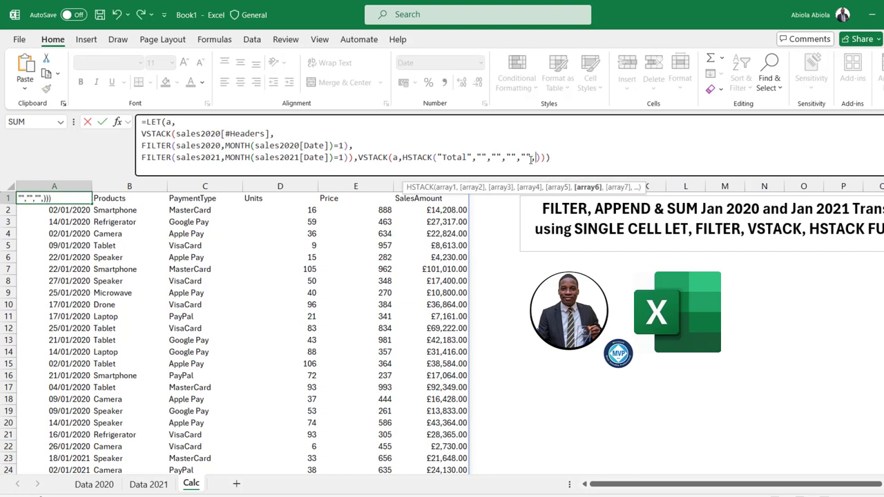
type("sum()")
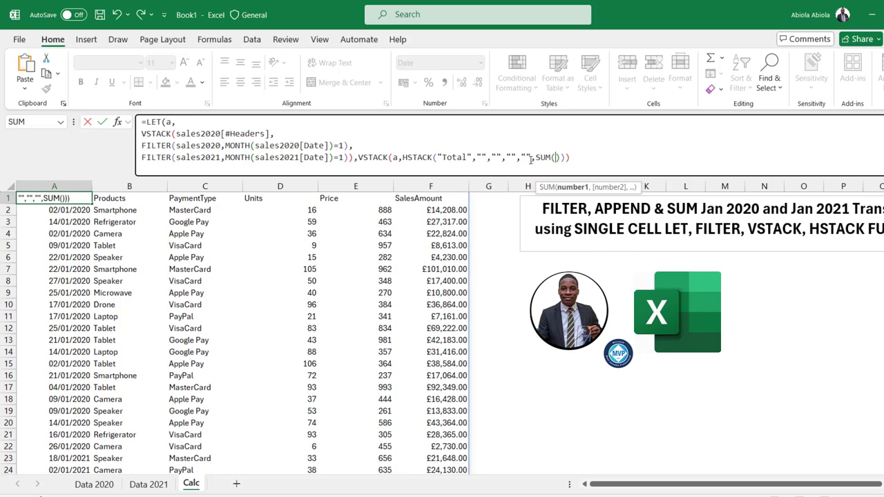
key("Left")
type("cho")
key("Down")
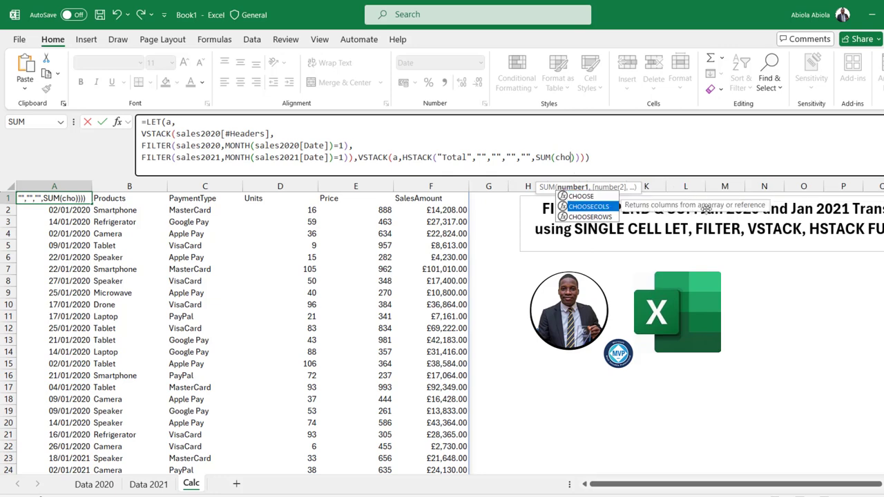
key("Tab")
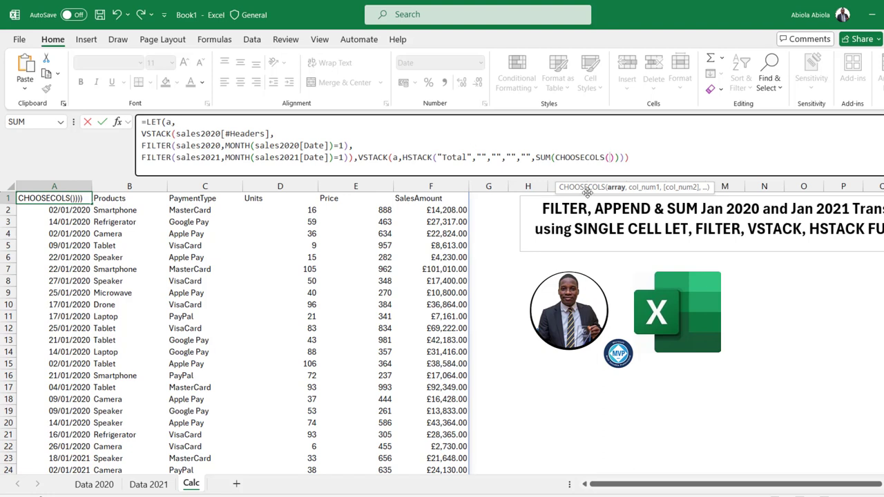
type("a")
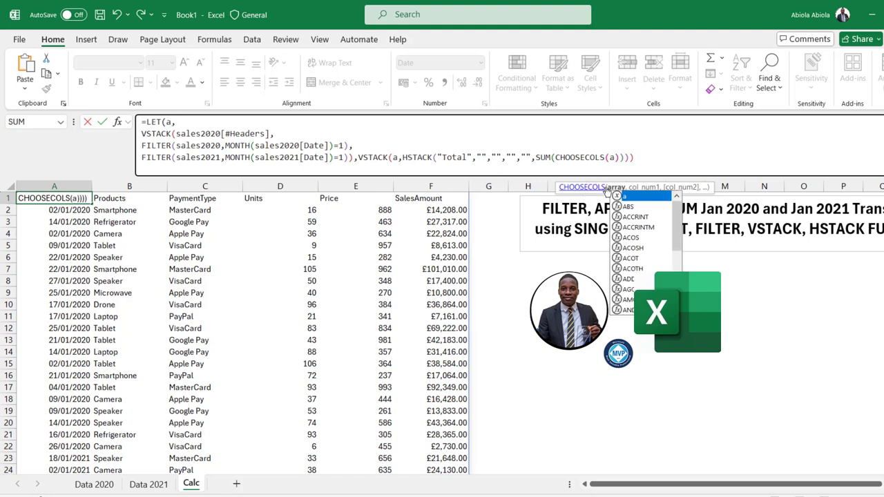
type(",")
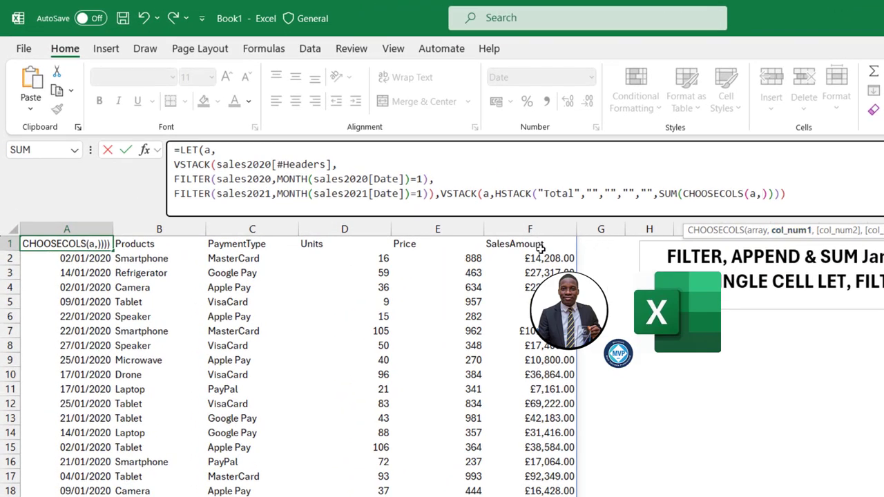
type("6)")
- Put the VSTACK and SUM parts on their own lines and commit the formula
left_click_drag(834, 205, 174, 149)
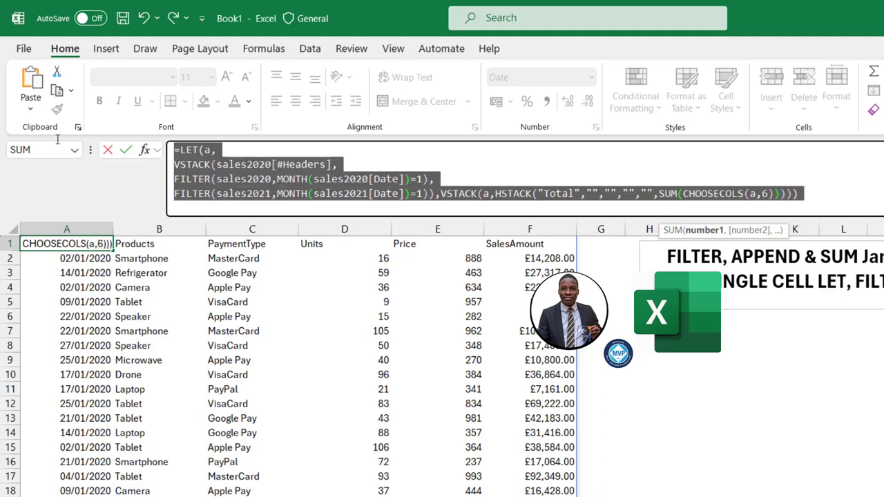
left_click(441, 196)
key("alt+Return")
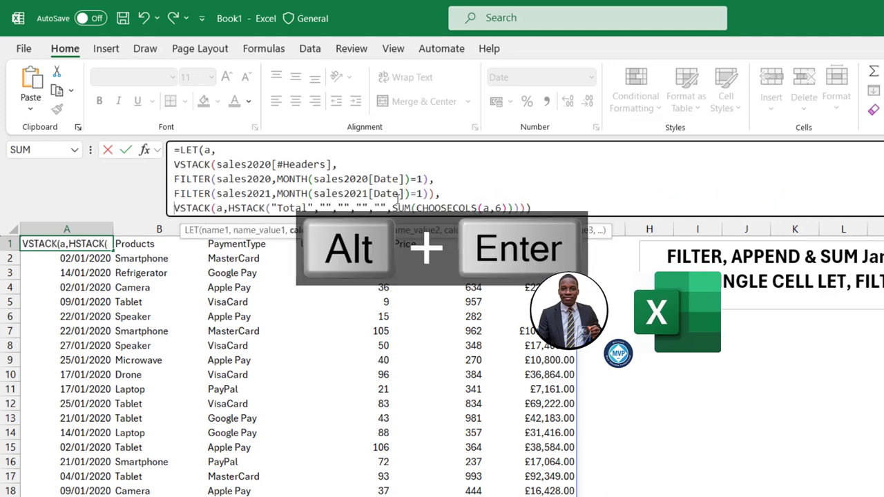
left_click(393, 208)
key("alt+Return")
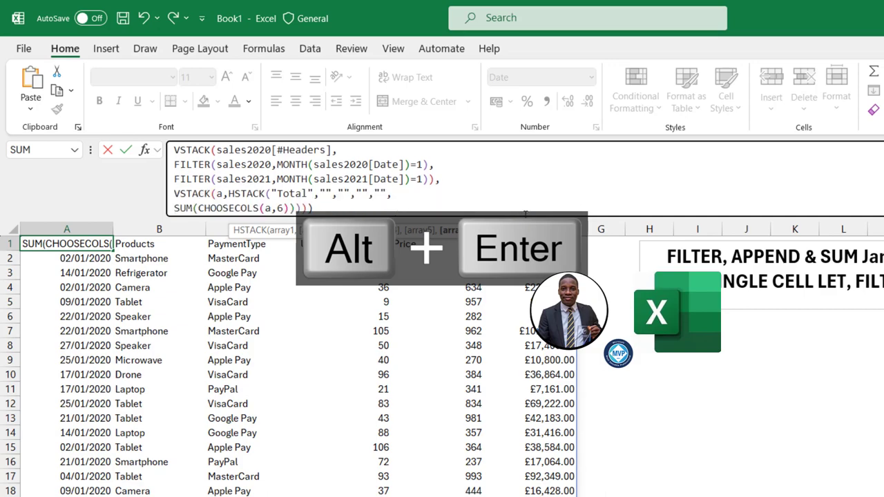
key("ctrl+Return")
key("ctrl+Down")
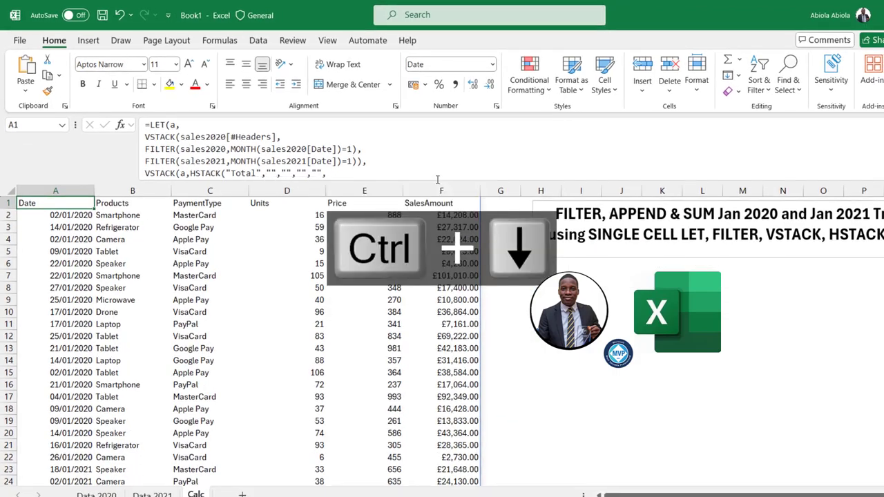
left_click(452, 465)
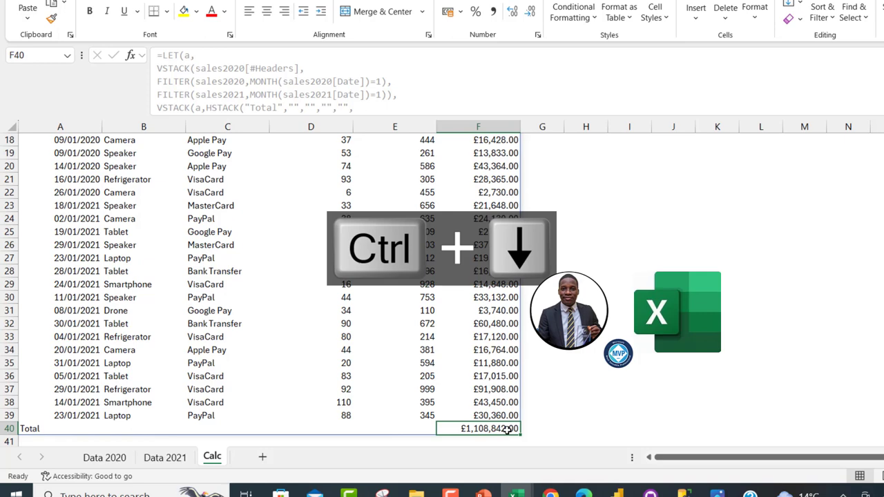
left_click(481, 415)
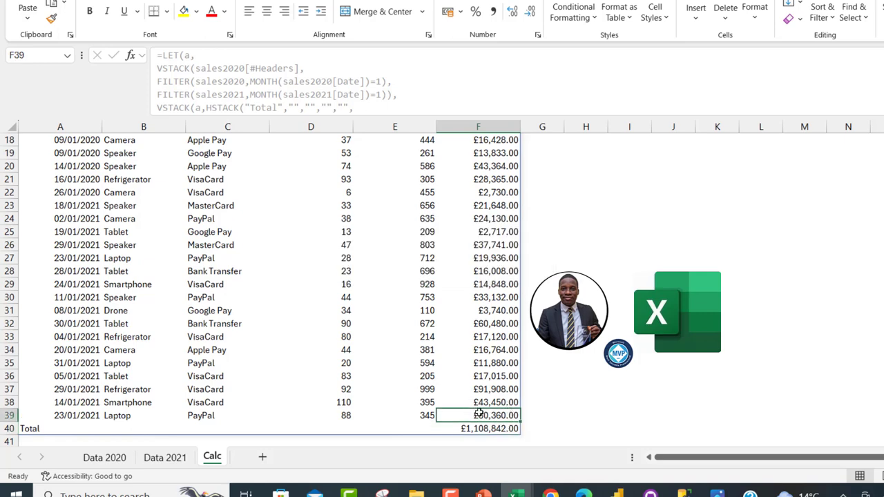
key("ctrl+shift+Up")
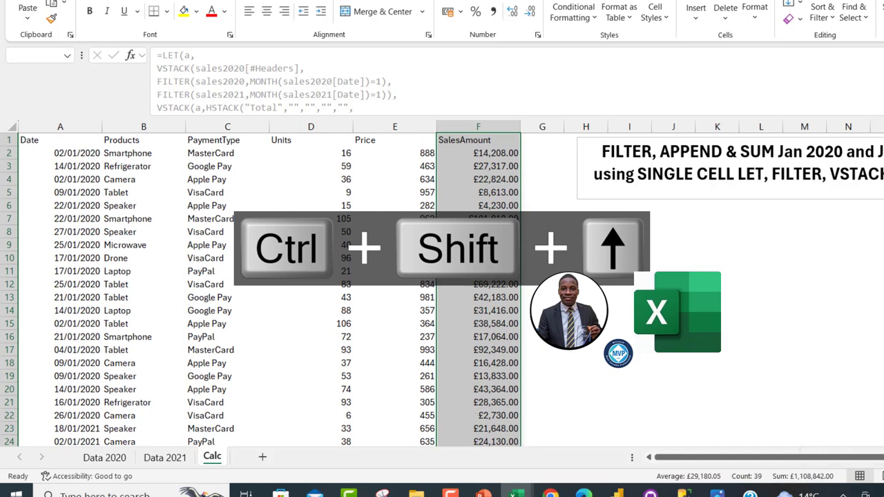
scroll(442, 290, "down", 20)
scroll(442, 290, "up", 16)
scroll(474, 276, "up", 2)
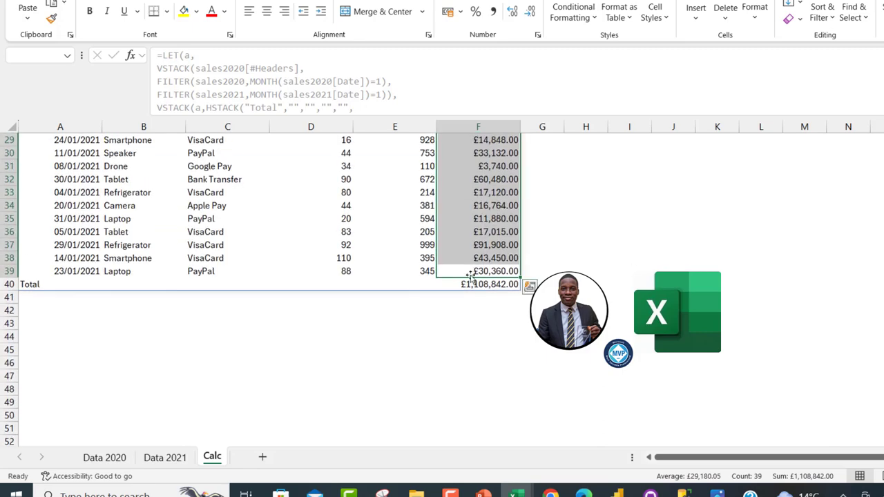
key("ctrl+Up")
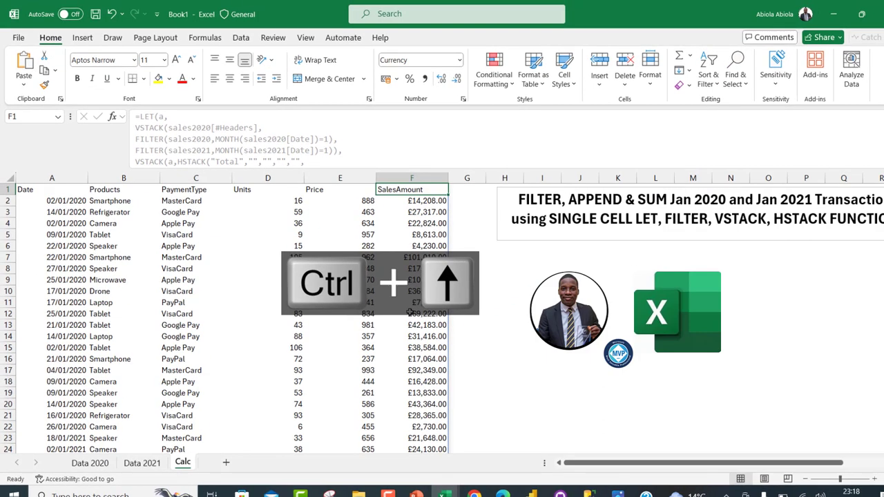